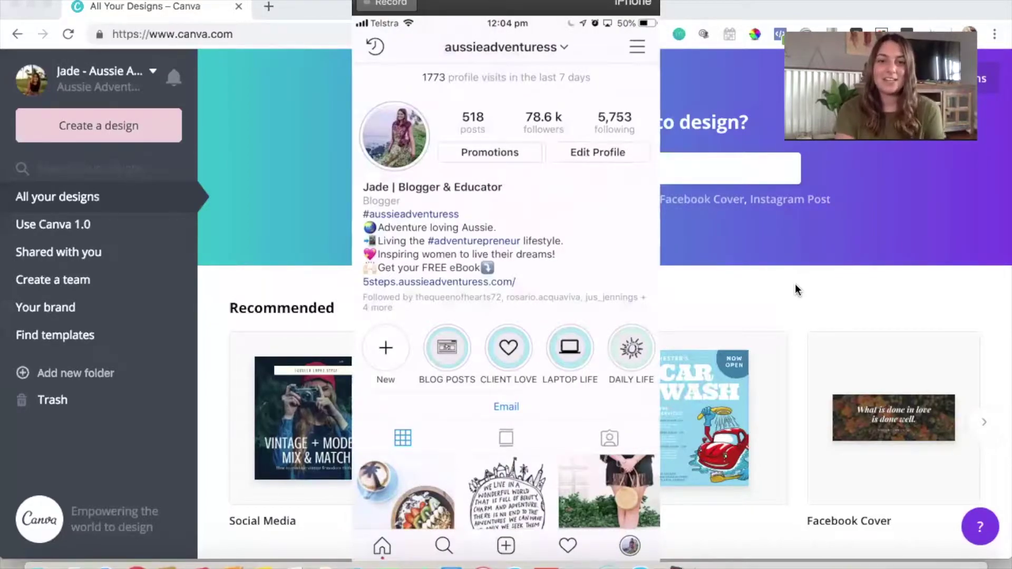
Search the design types for instagram and create a blank Instagram Story design.
left_click(754, 242)
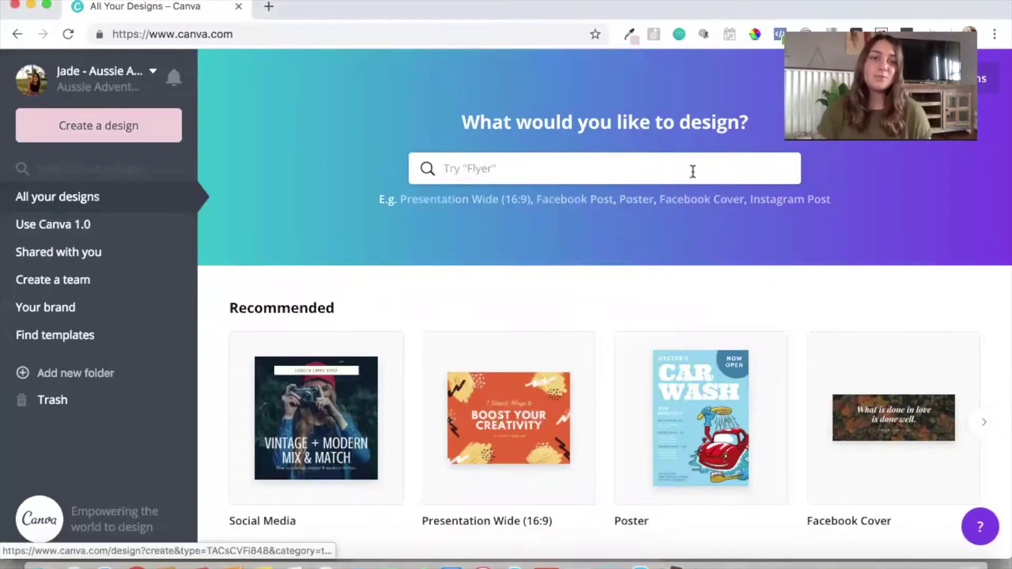
left_click(692, 172)
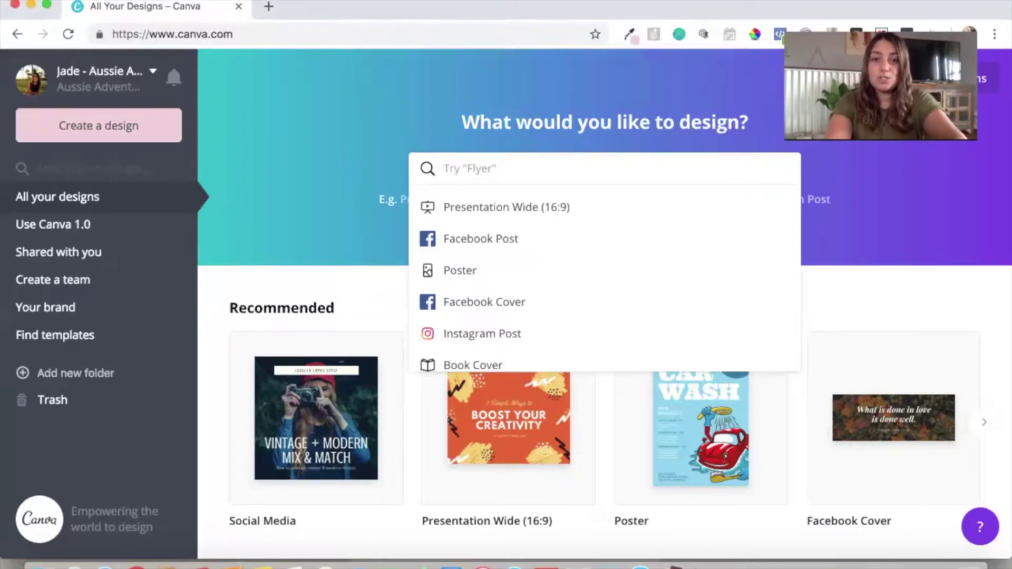
type("instagram")
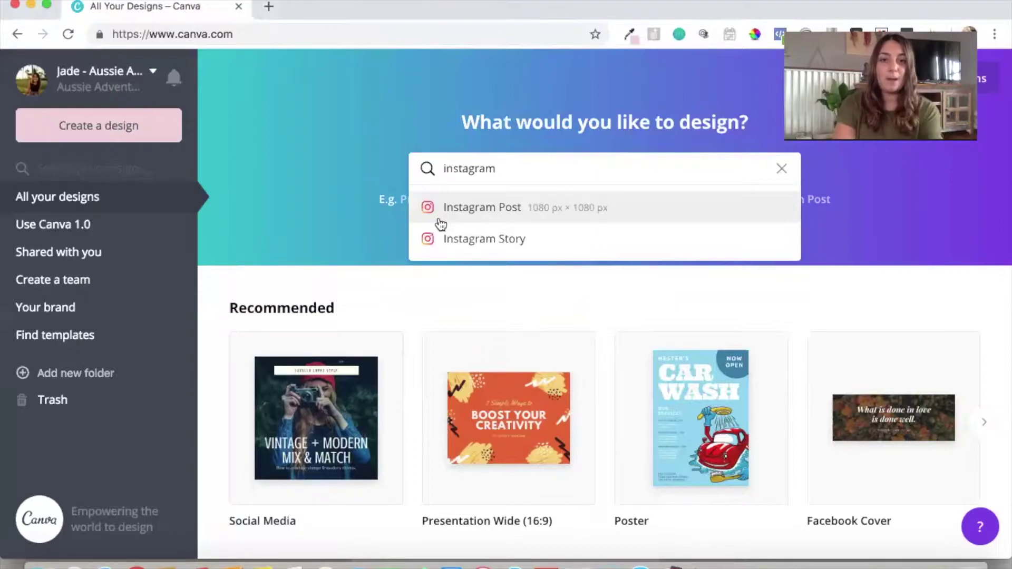
left_click(494, 238)
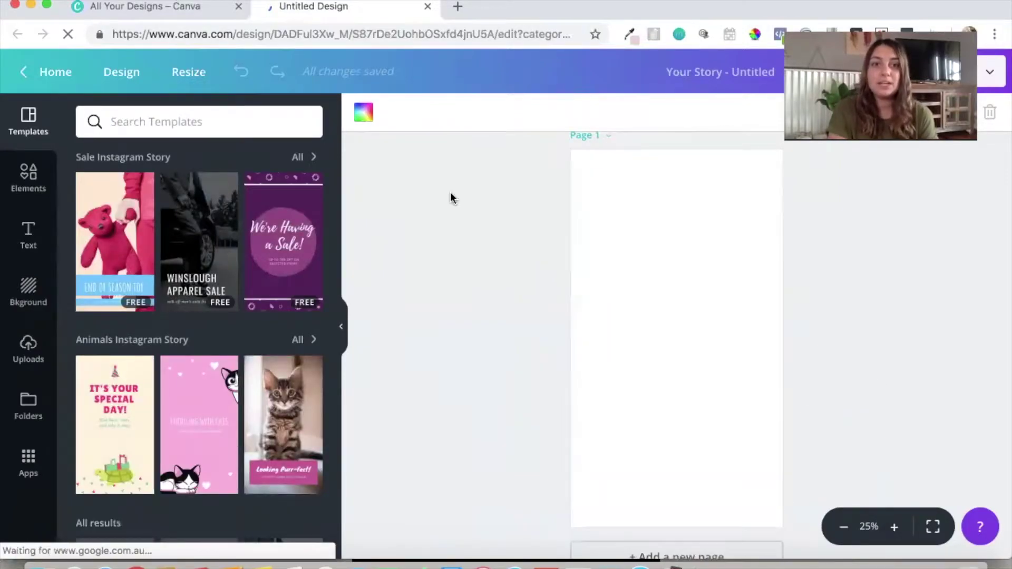
Set the page background to the mint green brand colour.
left_click(363, 113)
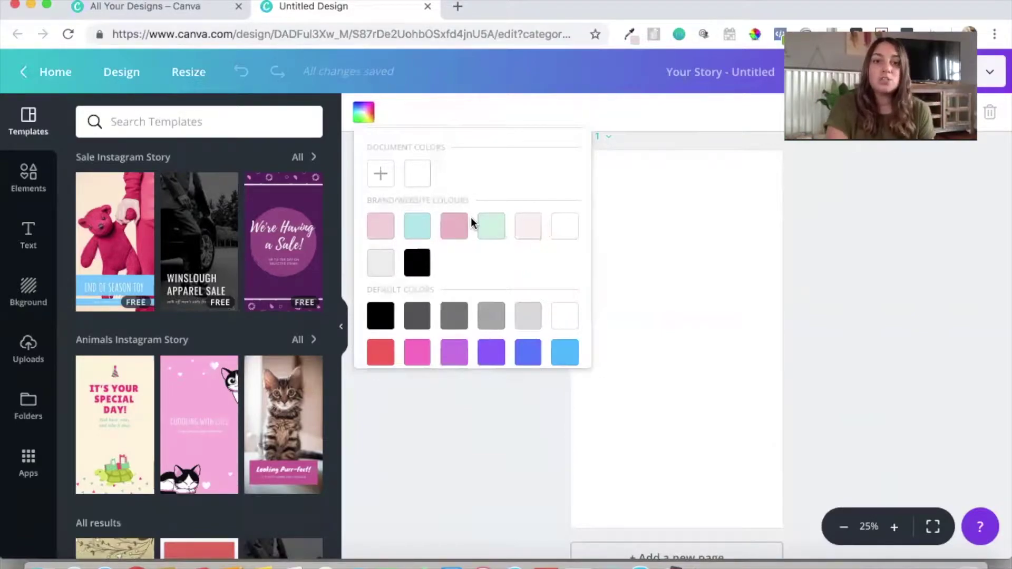
left_click(495, 237)
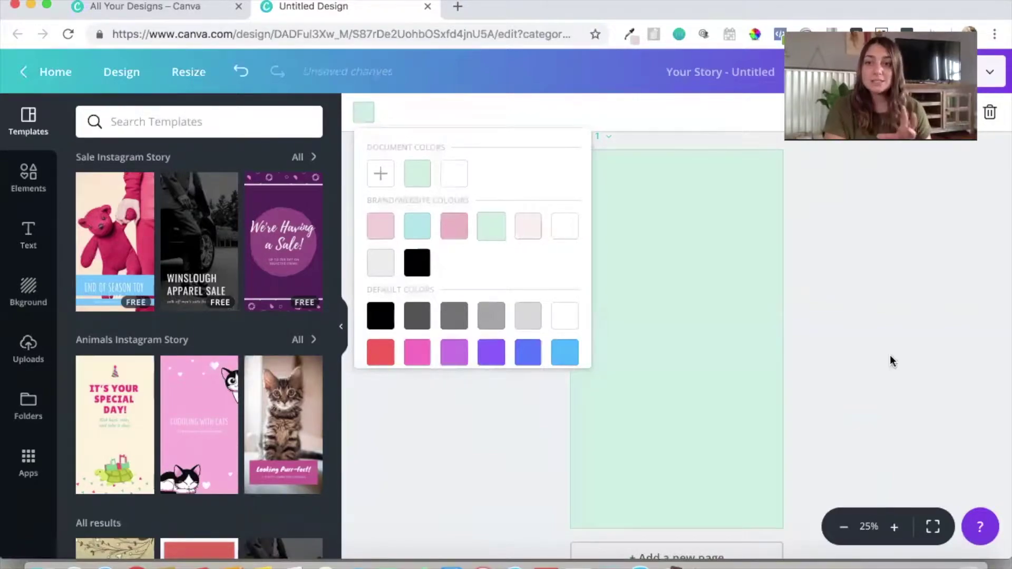
left_click(890, 355)
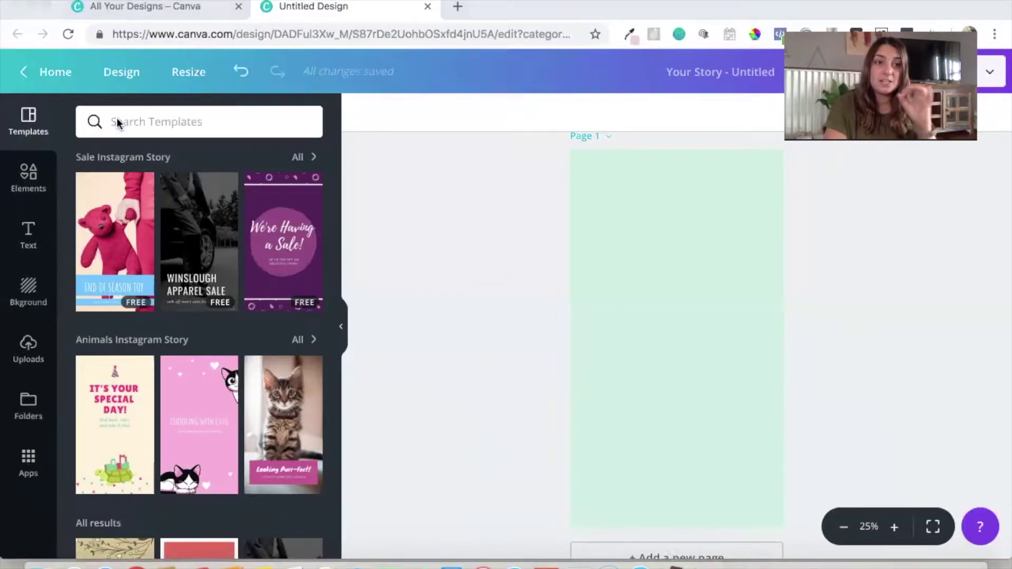
left_click(152, 130)
type("circle")
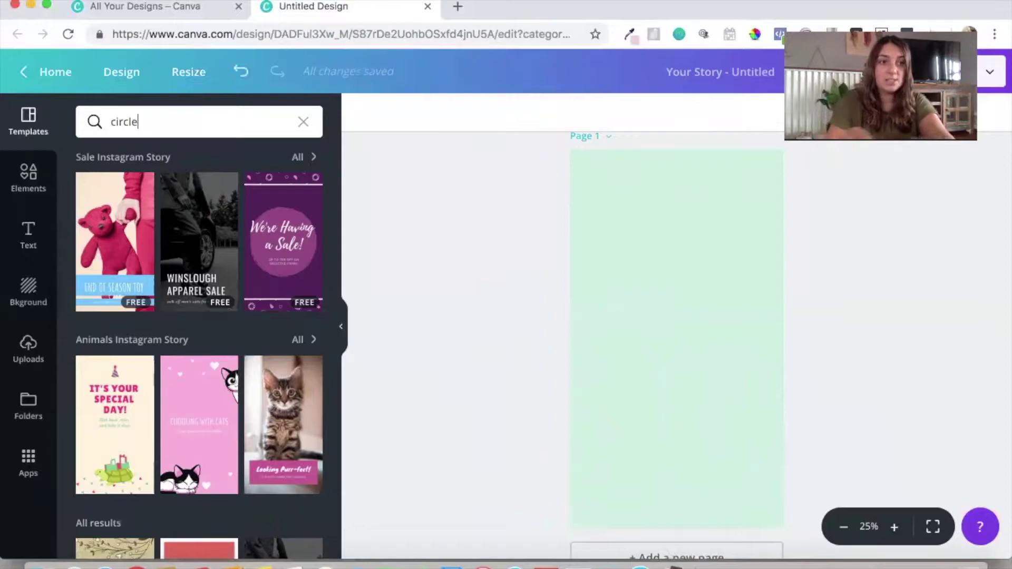
key("Return")
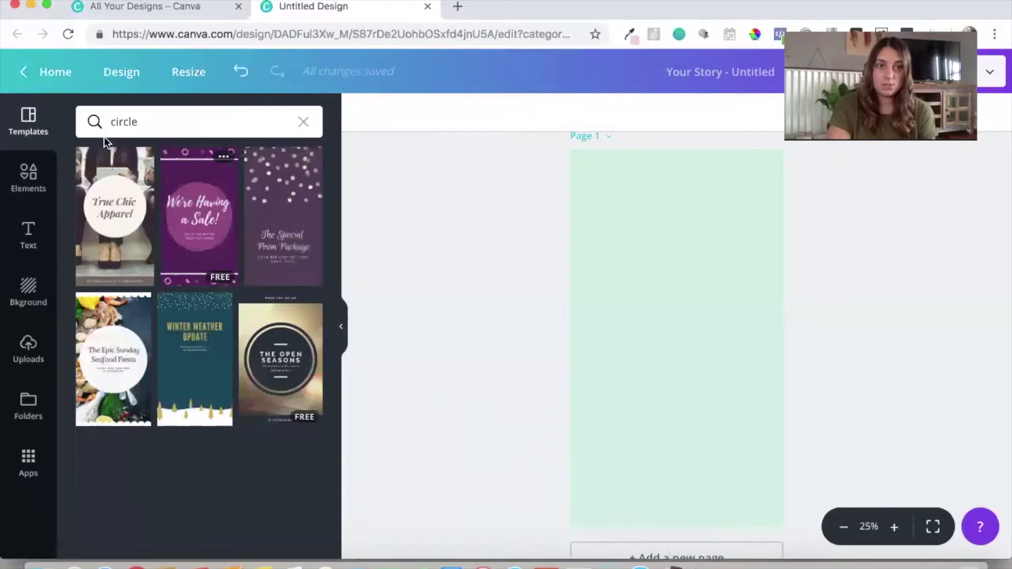
Search the elements for circle and add the plain solid orange circle to the page.
left_click(41, 186)
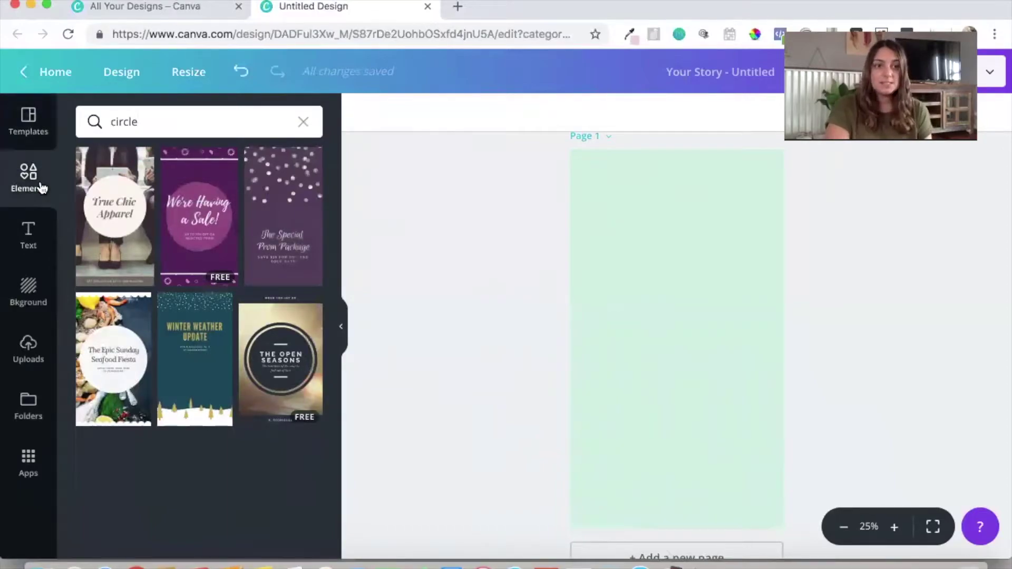
left_click(158, 121)
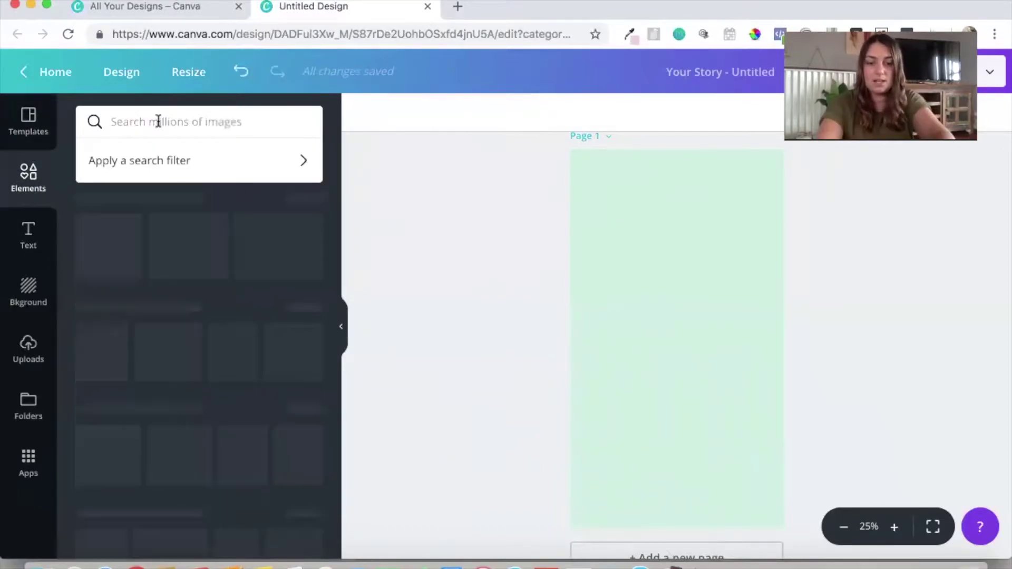
type("circle")
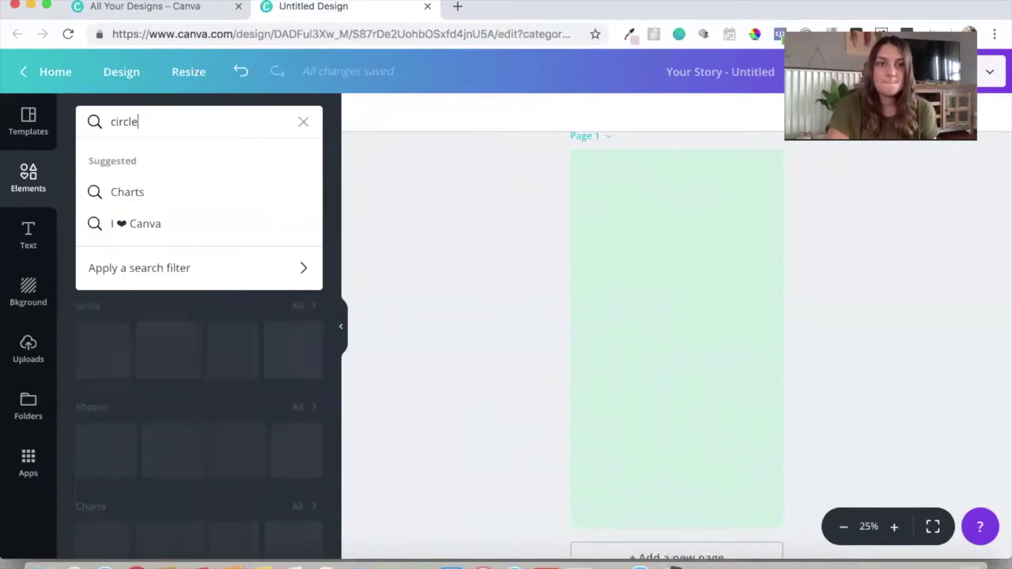
key("Return")
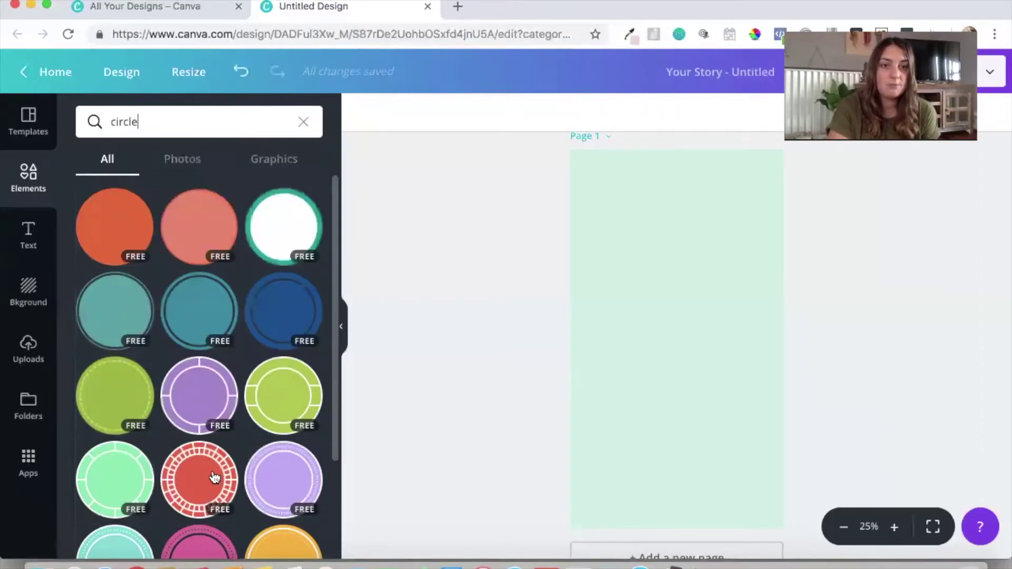
left_click(117, 212)
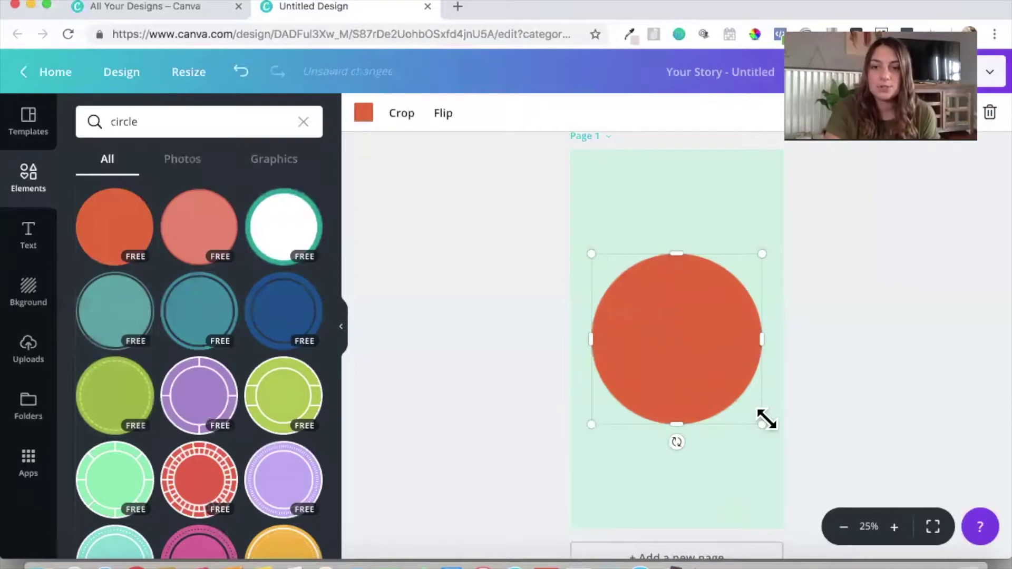
Shrink the circle to about half the page width and recolour it with the light grey brand colour.
left_click_drag(743, 409, 720, 387)
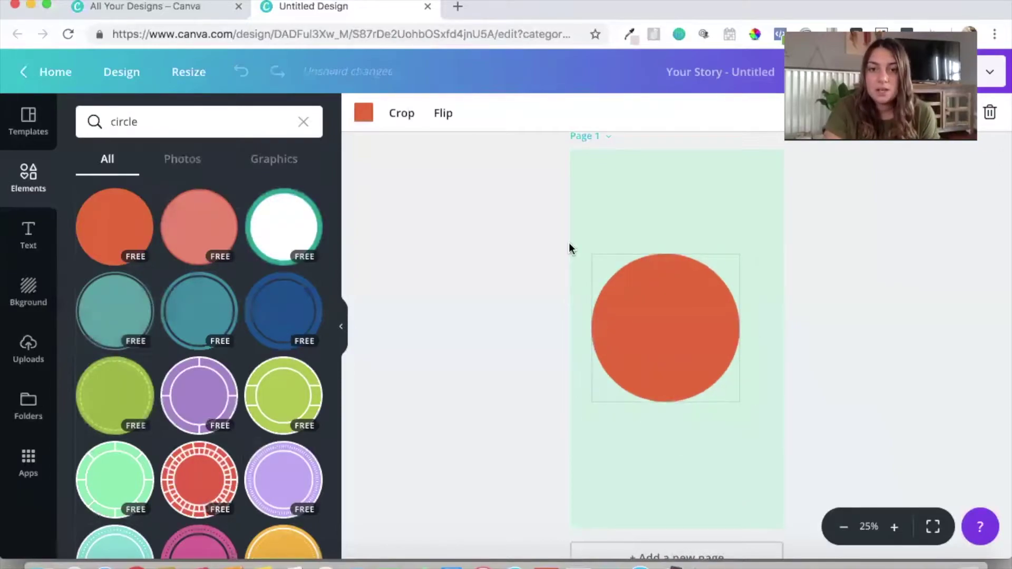
left_click_drag(593, 256, 631, 285)
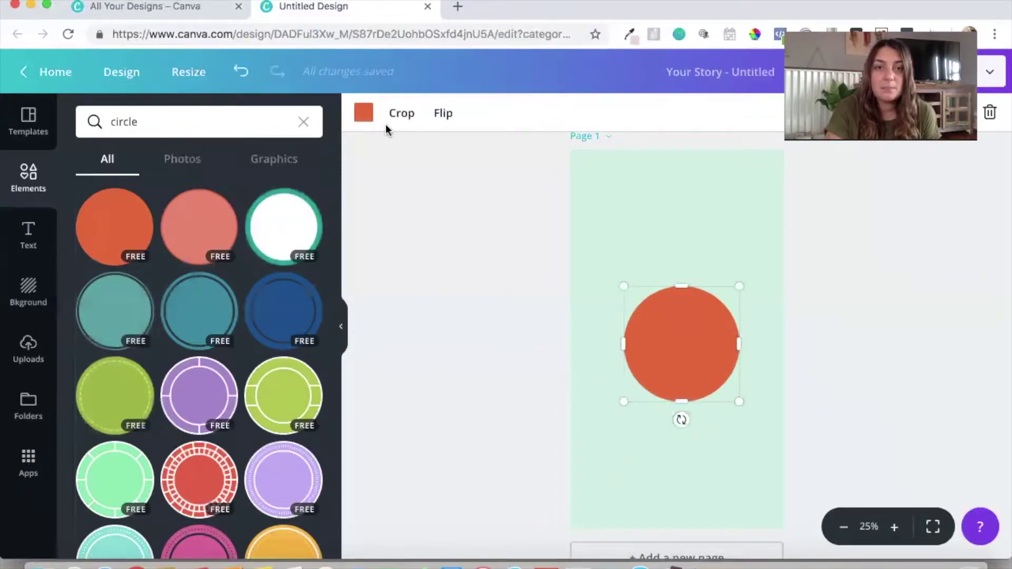
left_click(364, 111)
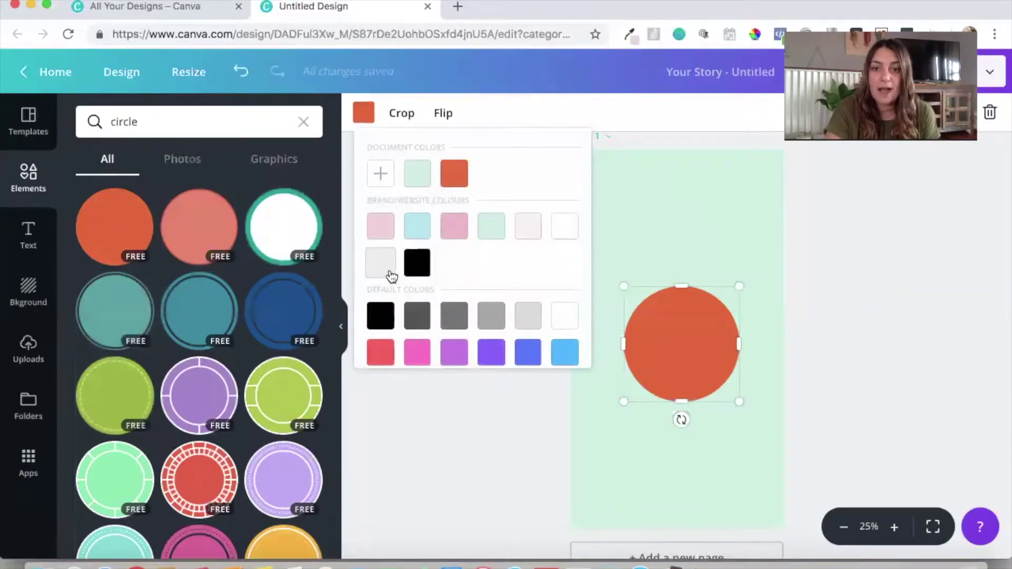
left_click(390, 274)
key("Escape")
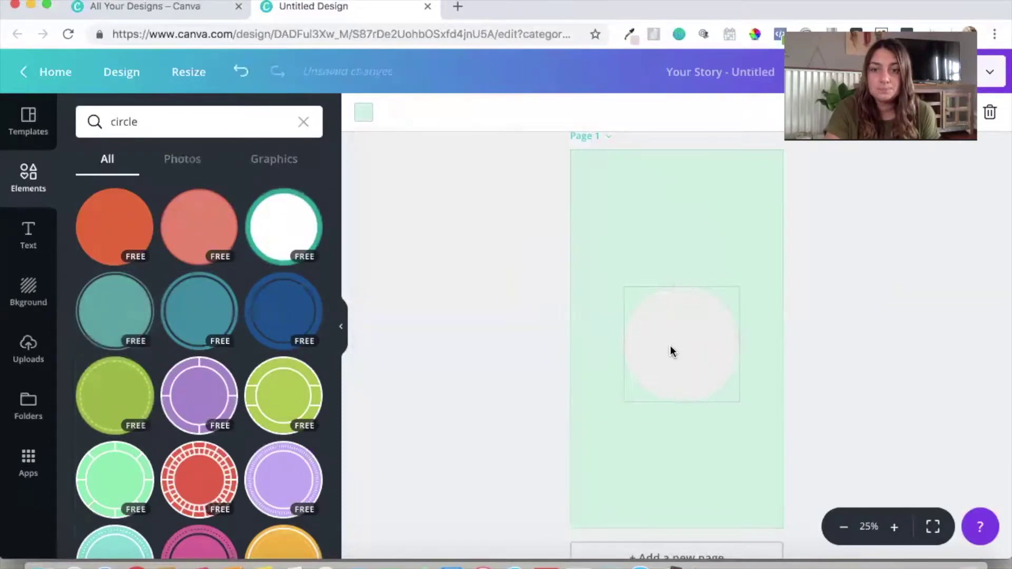
Shrink the grey circle slightly more and centre it on the page.
left_click(719, 395)
left_click_drag(737, 402, 694, 364)
left_click_drag(552, 316, 526, 323)
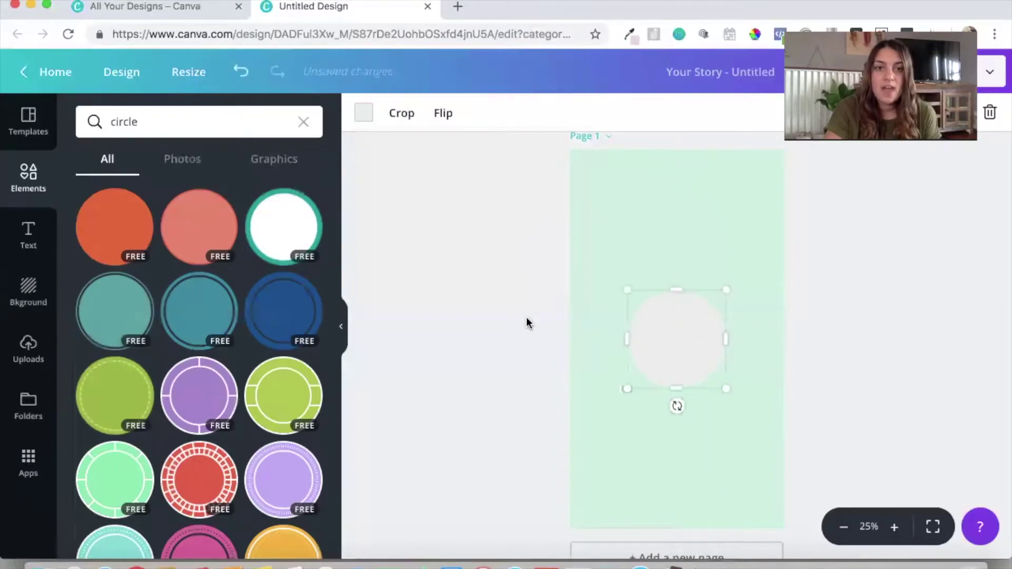
key("Escape")
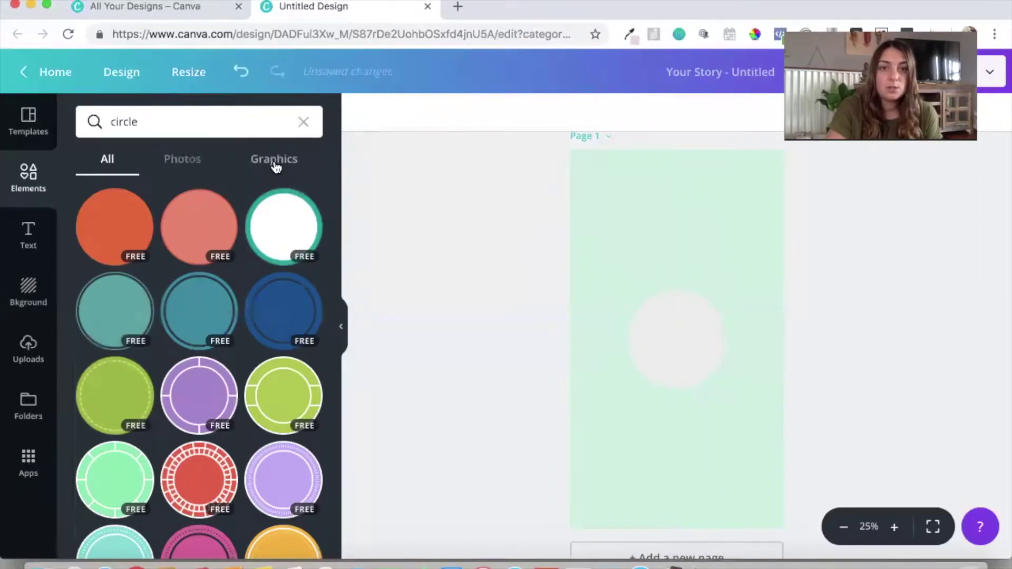
Restrict the element results to graphics and search for plane.
left_click(275, 160)
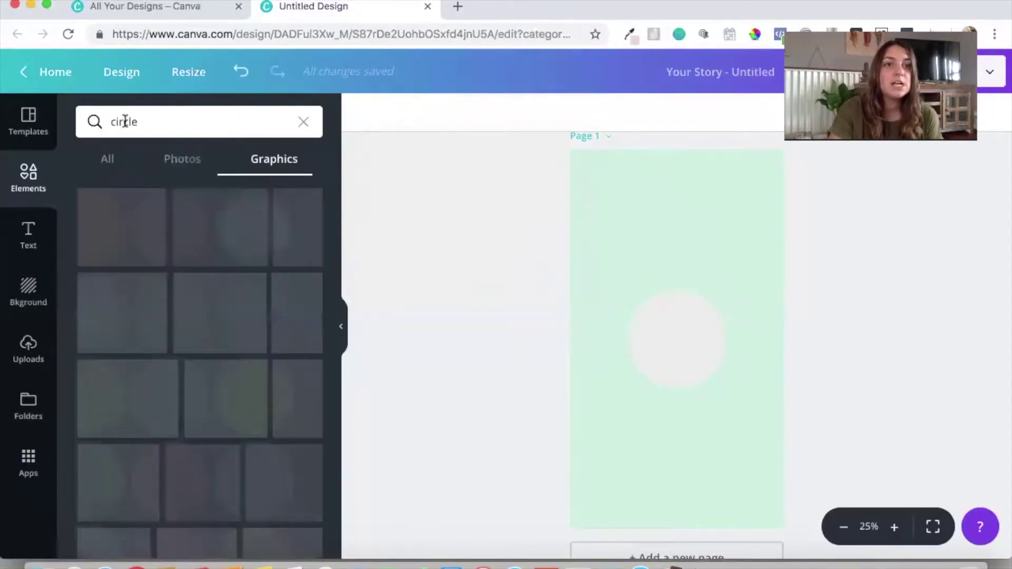
left_click(125, 121)
double_click(125, 122)
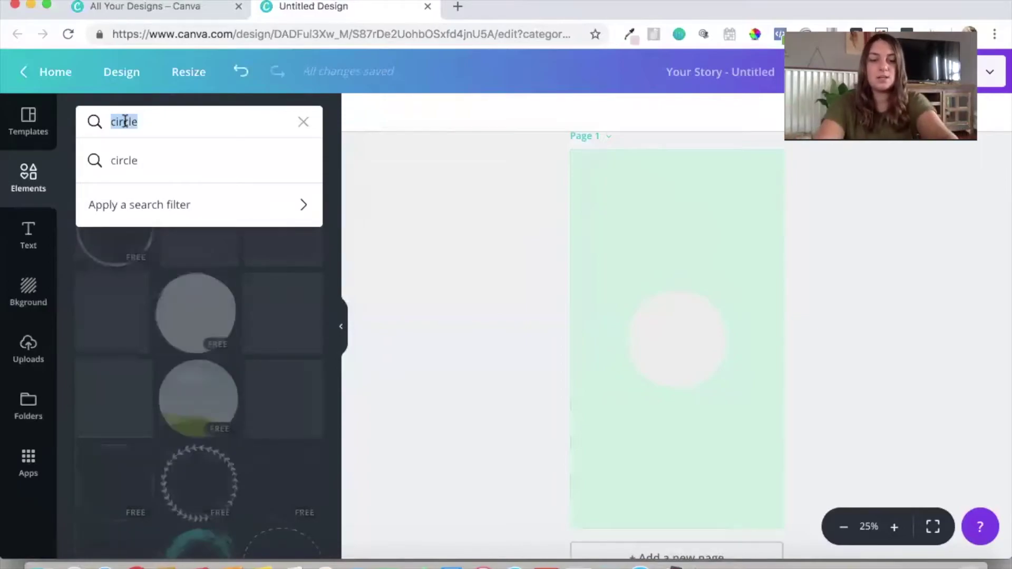
type("pla")
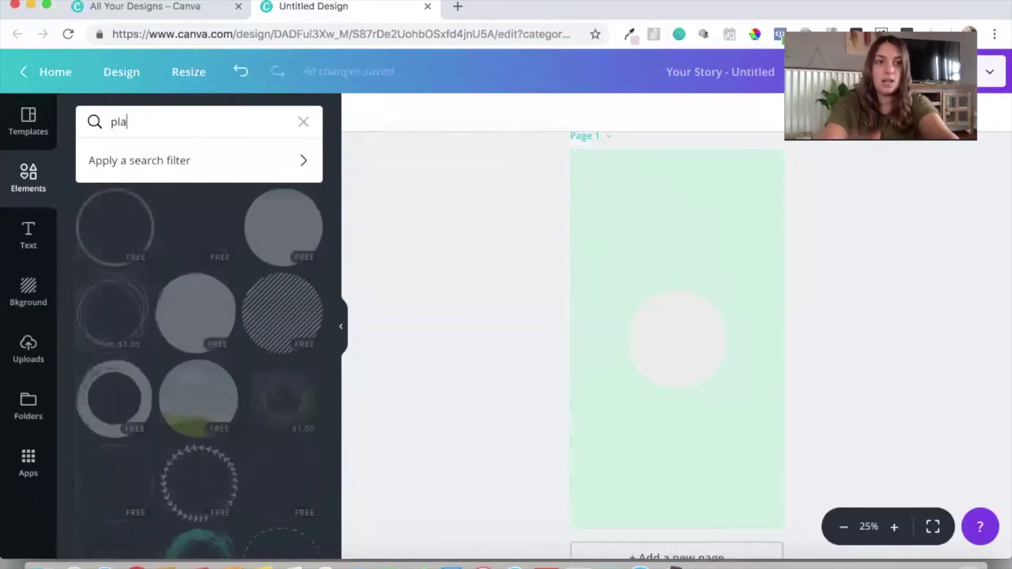
type("ne")
key("Return")
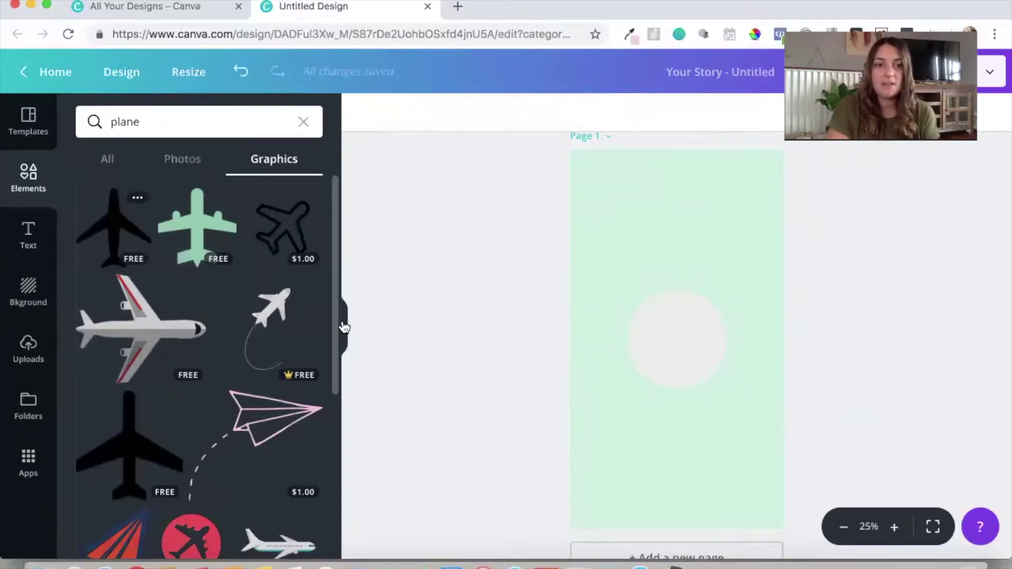
Add a solid black plane, reduced in size and rotated to point left, at the centre of the grey circle.
left_click_drag(681, 306, 681, 307)
left_click_drag(673, 446, 752, 417)
left_click_drag(803, 342, 712, 339)
Shrink the grey circle evenly around the plane so it frames the icon more tightly.
left_click(681, 303)
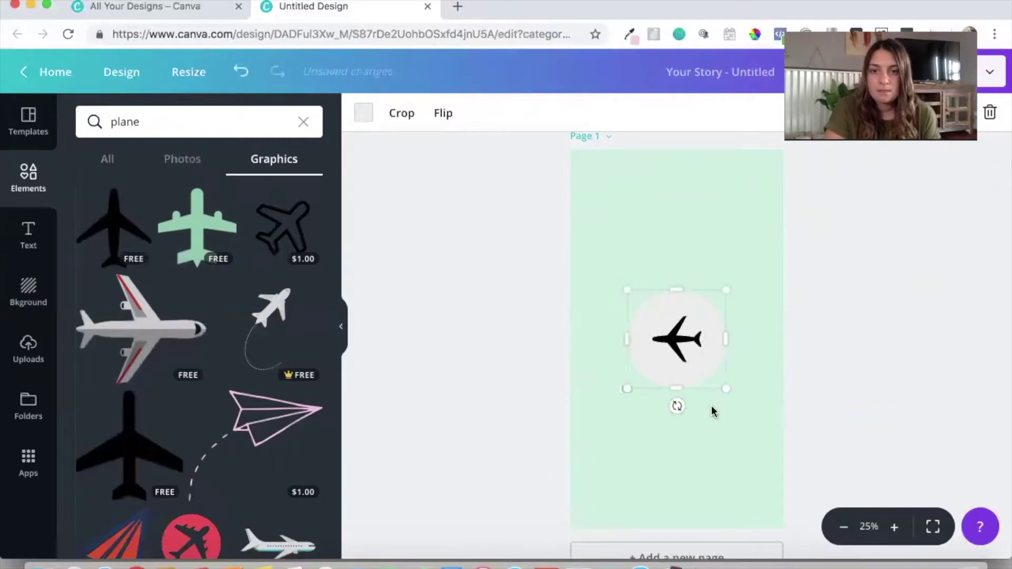
left_click_drag(721, 394, 714, 385)
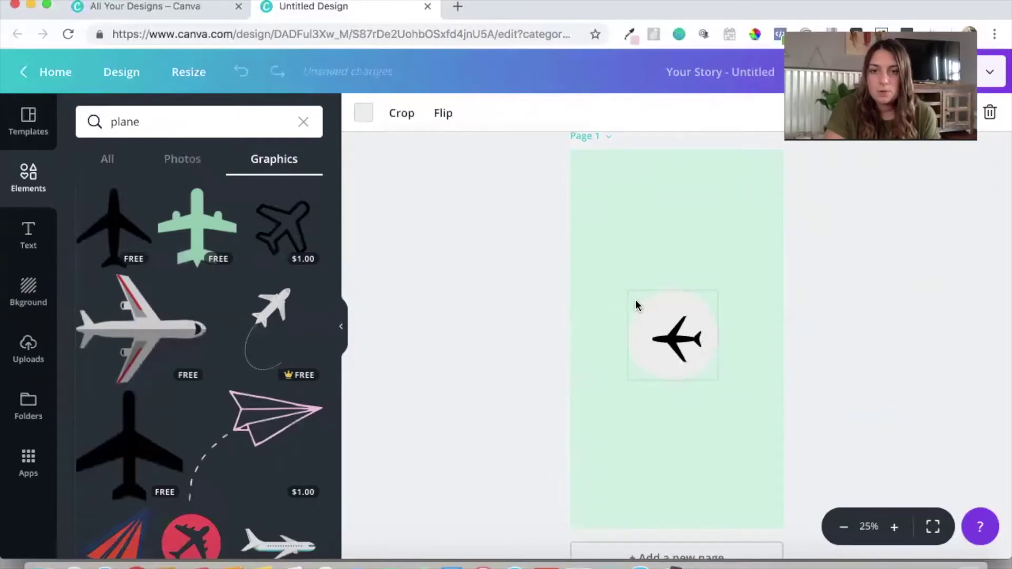
left_click_drag(627, 288, 636, 299)
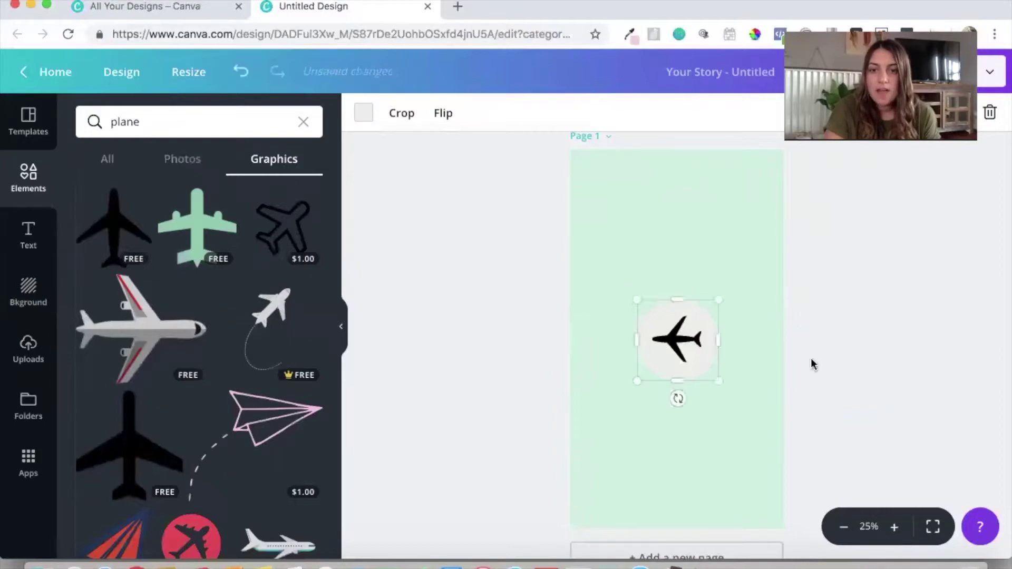
left_click(757, 376)
Duplicate the plane page and set the copy's background to the light pink brand colour.
scroll(701, 407, "down", 2)
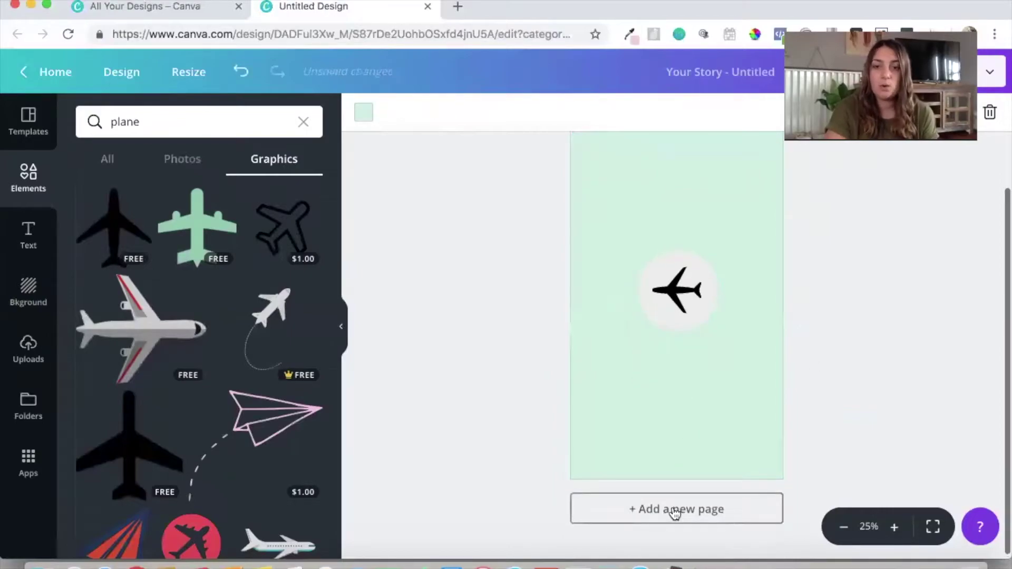
scroll(656, 289, "up", 2)
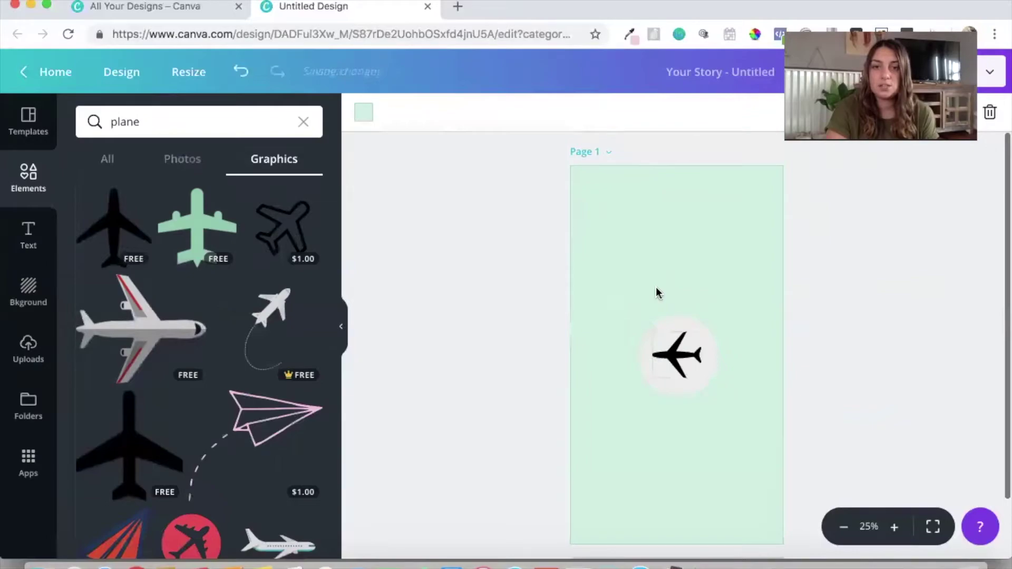
left_click(591, 156)
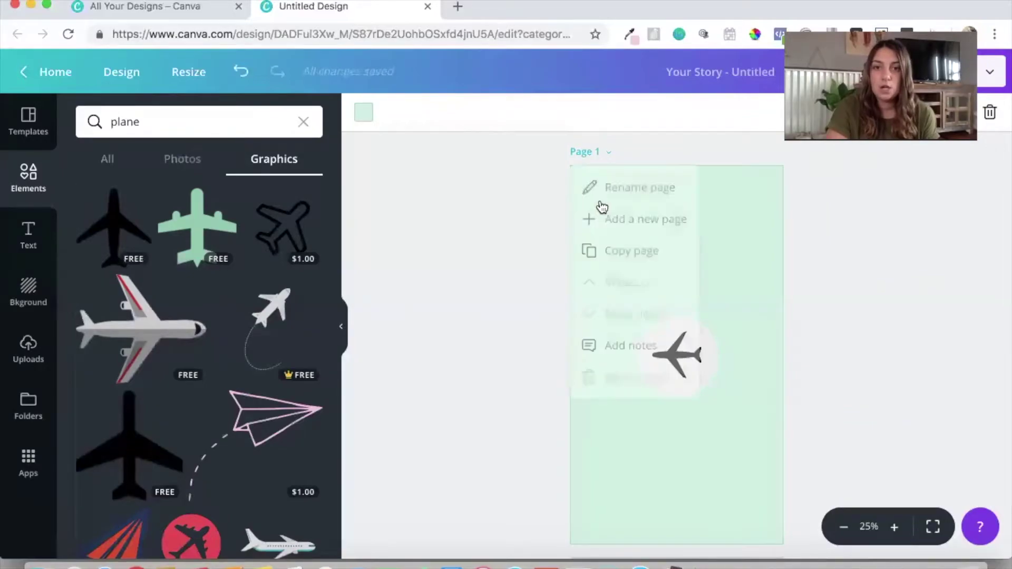
left_click(608, 258)
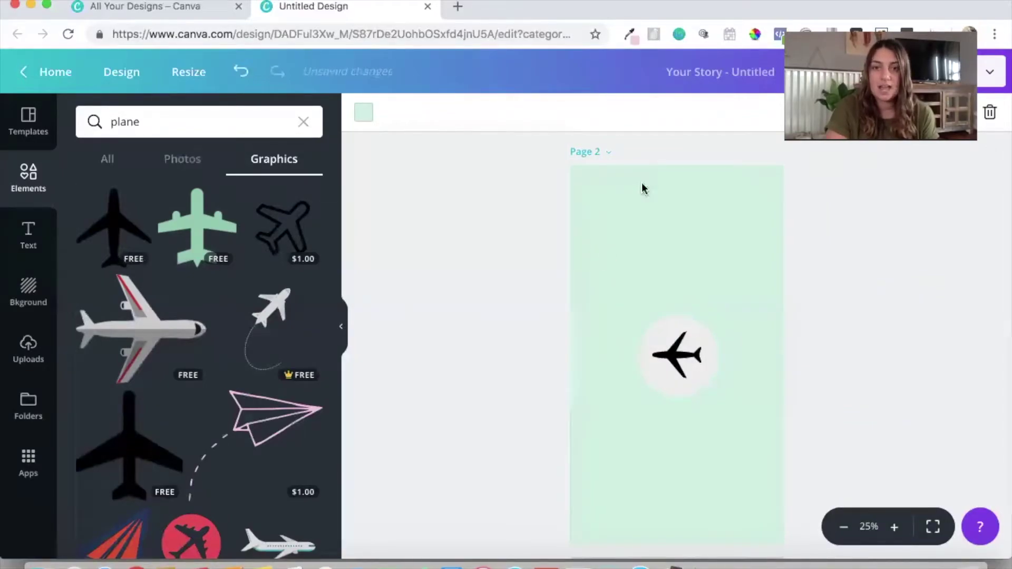
left_click(365, 113)
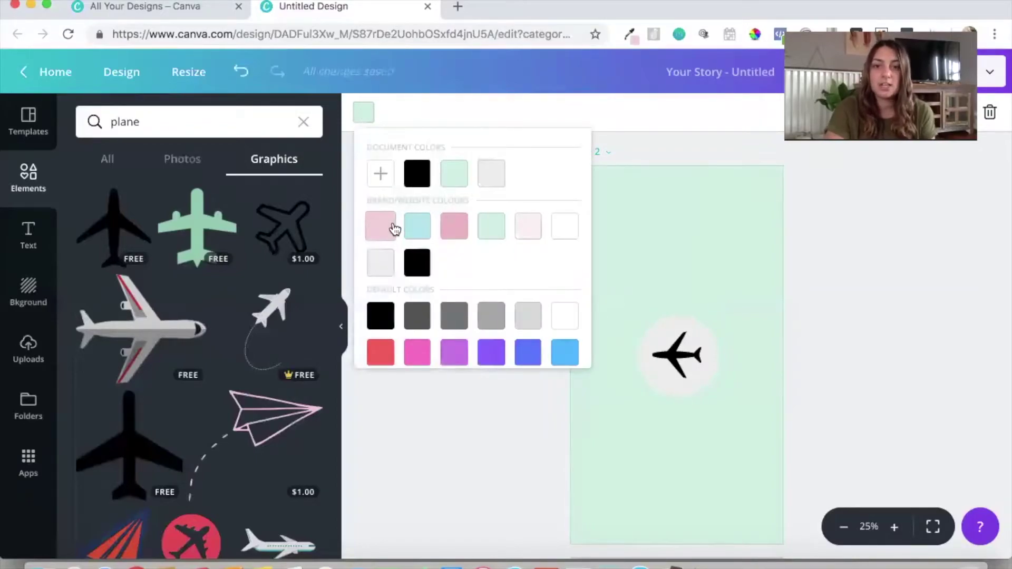
left_click(394, 229)
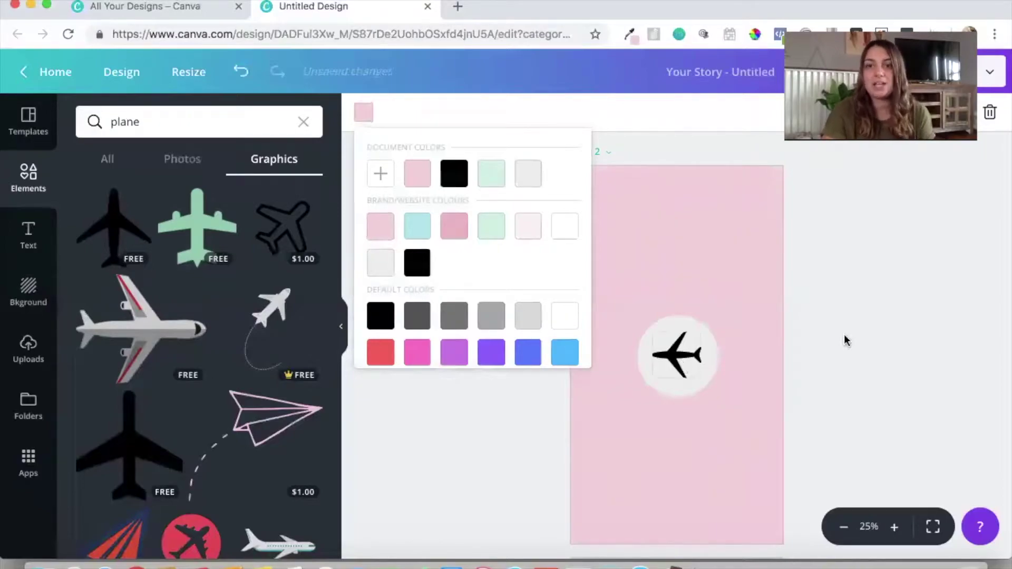
Search the graphics elements for love, replacing the plane search.
left_click(210, 119)
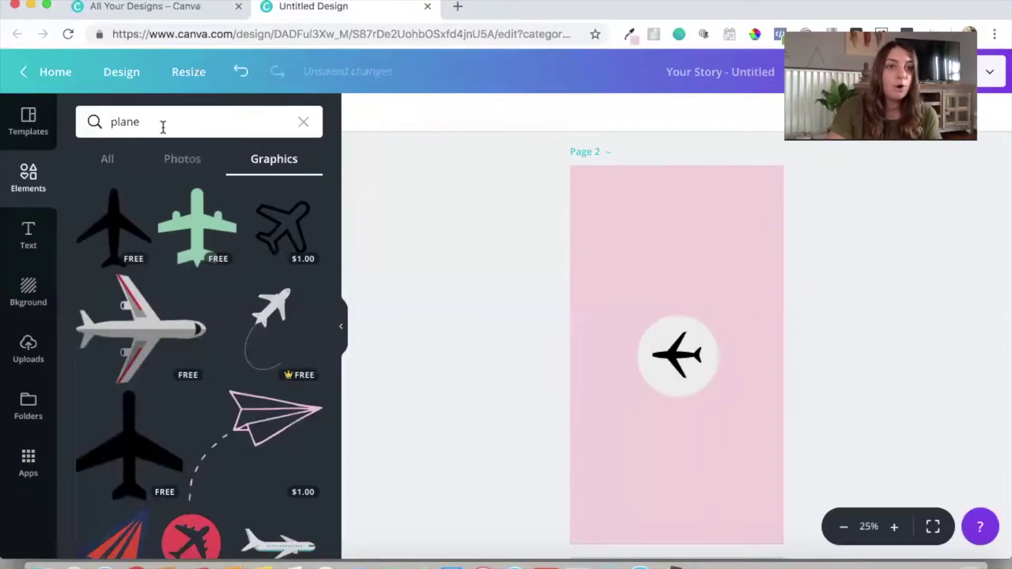
double_click(125, 123)
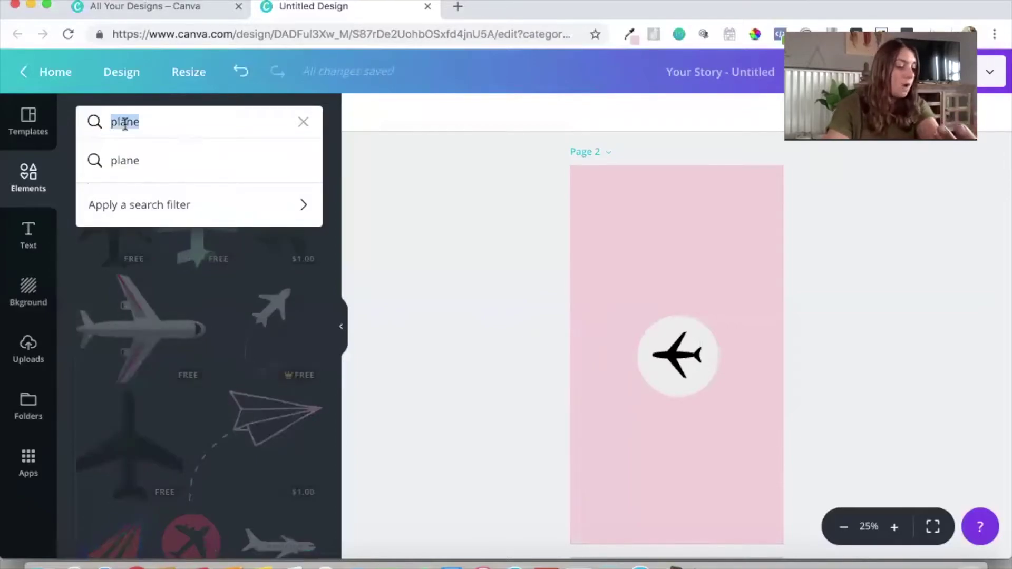
type("ci")
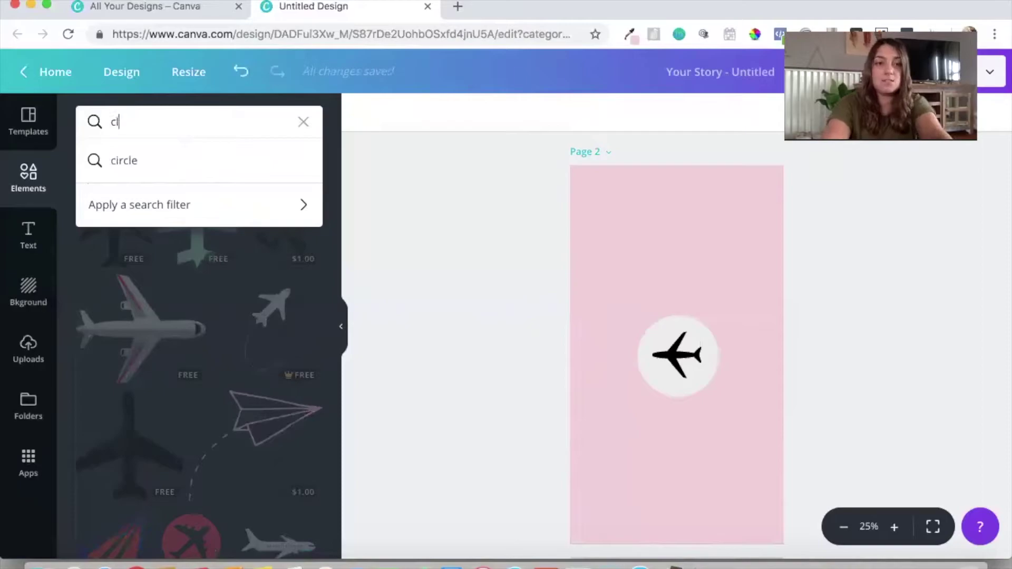
key("BackSpace")
key("BackSpace")
type("love")
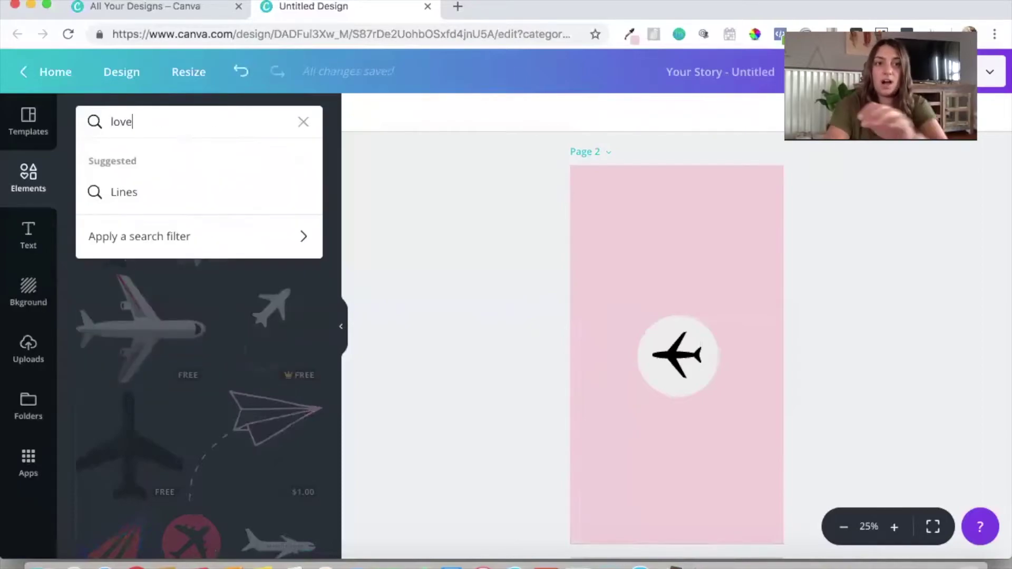
key("Return")
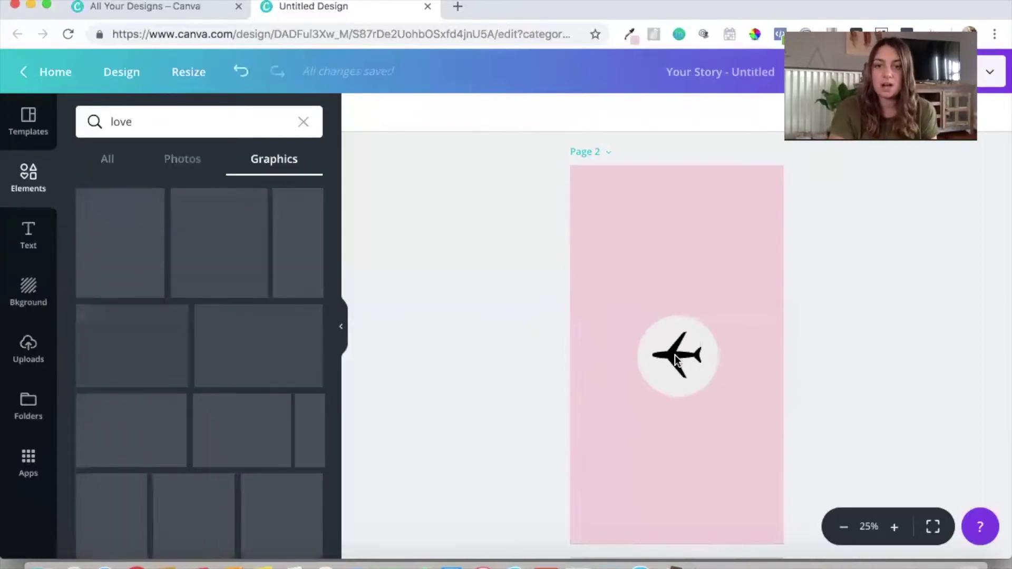
Try to delete the plane icon from the pink page.
left_click(674, 351)
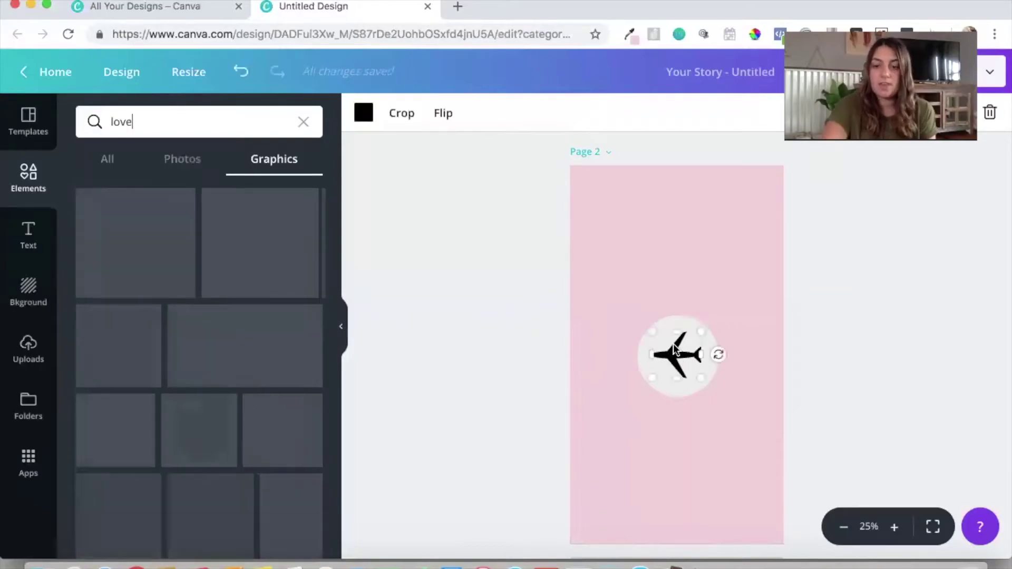
key("BackSpace")
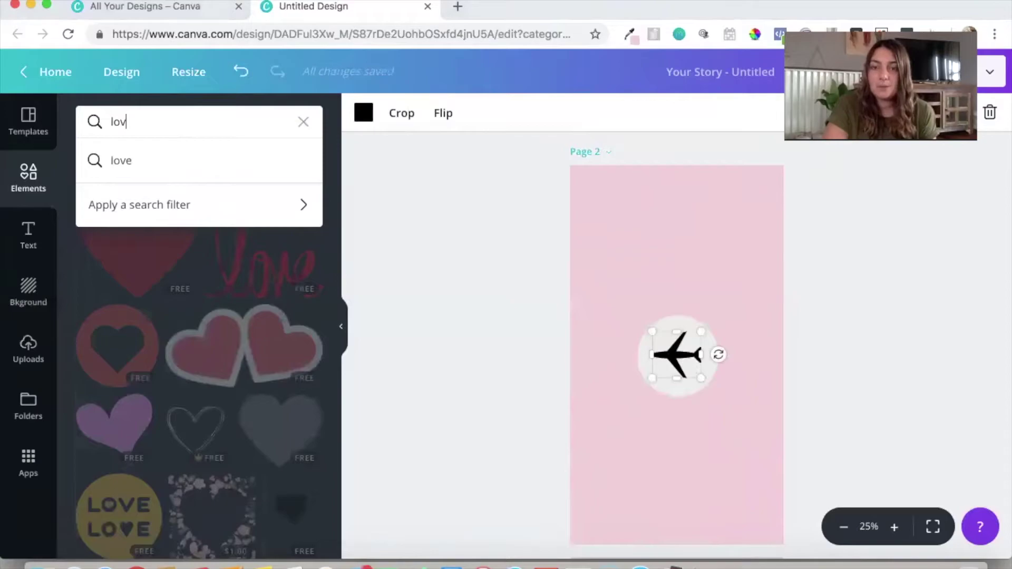
key("Return")
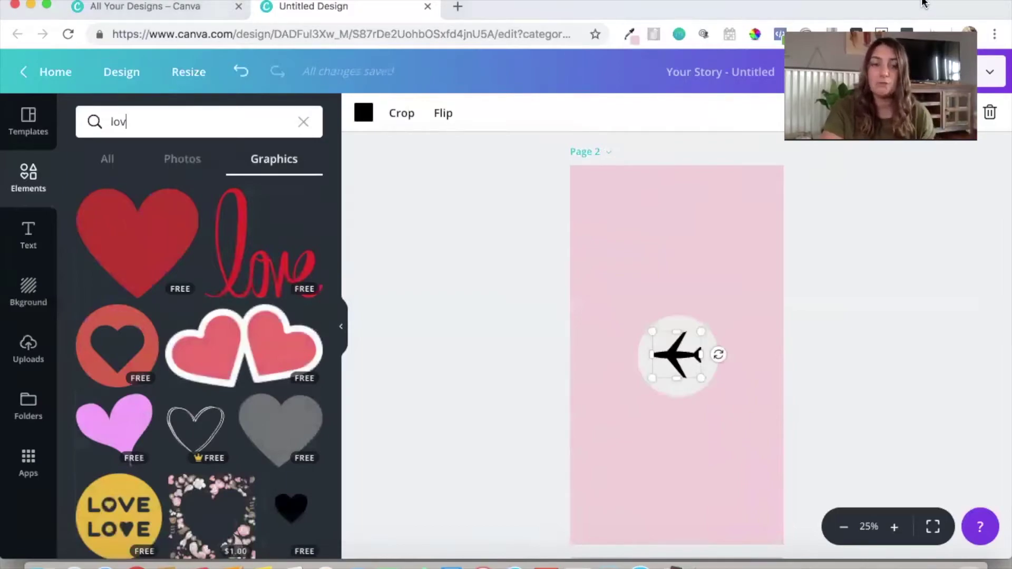
Switch to the mirrored phone, title the new Instagram highlight with the heart cover Love, and return to the Canva design.
left_click(742, 406)
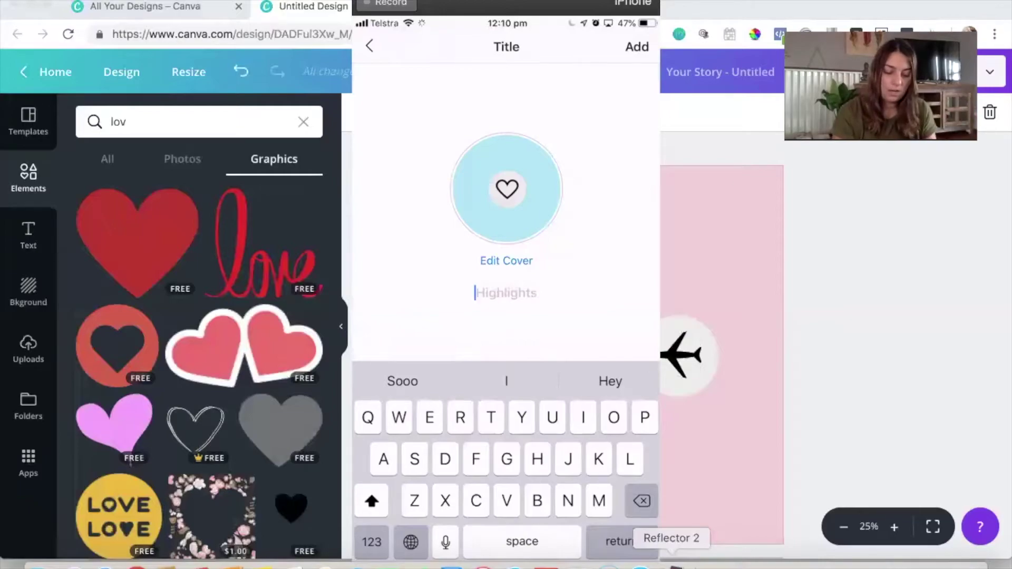
type("Love")
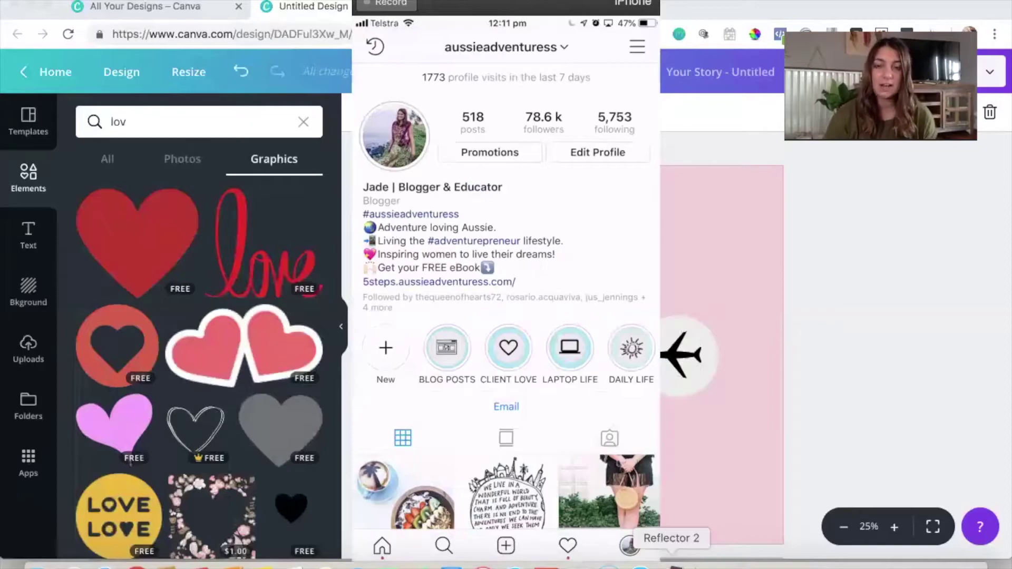
left_click(848, 278)
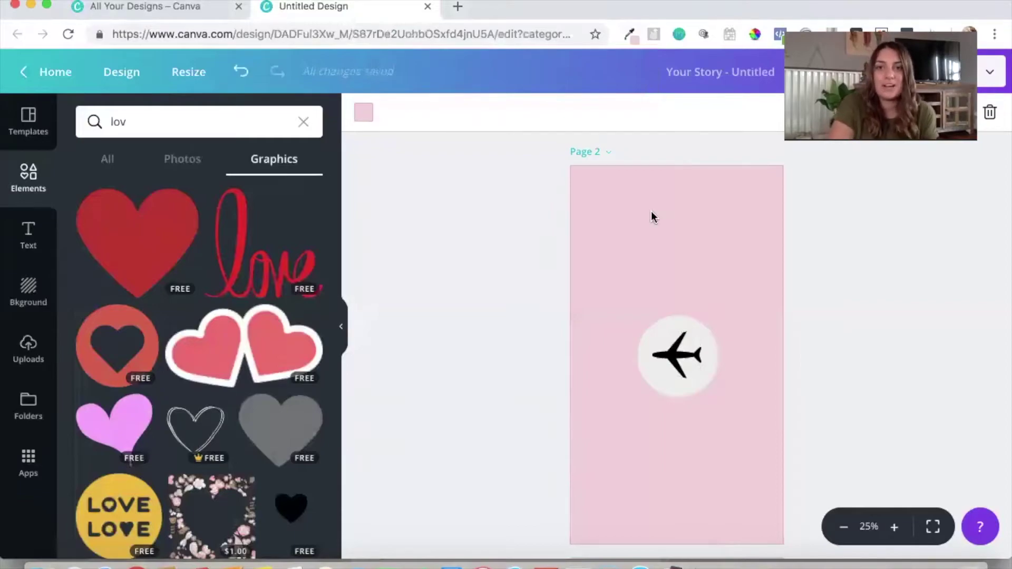
Add a new page after the pink plane cover.
scroll(650, 211, "up", 5)
scroll(651, 211, "down", 2)
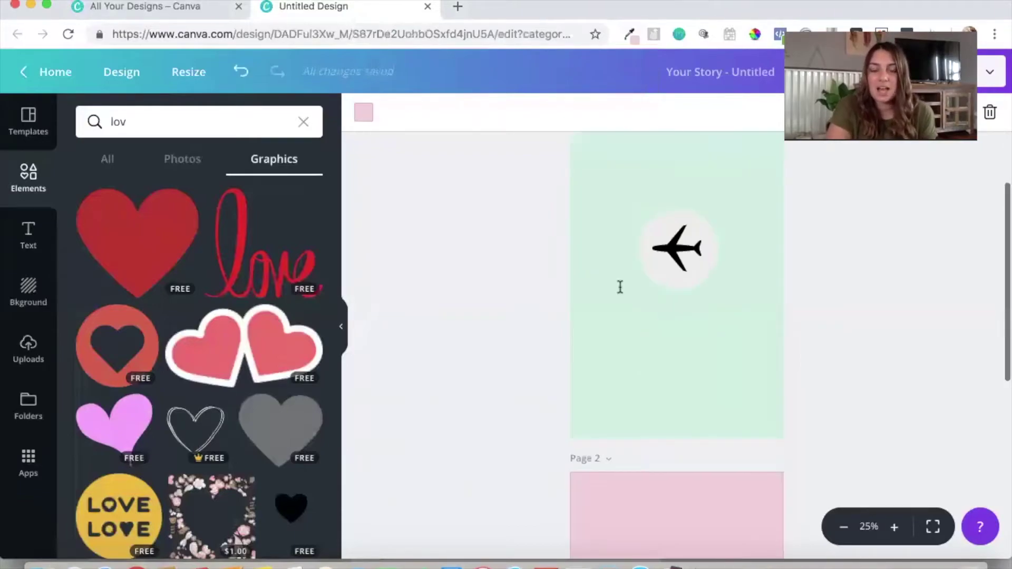
scroll(615, 286, "down", 5)
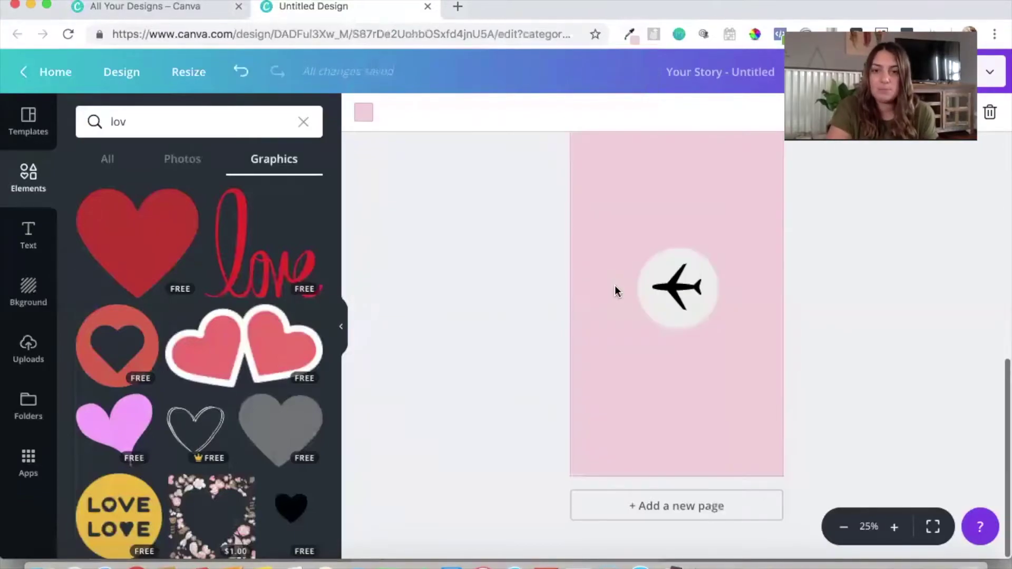
left_click(661, 510)
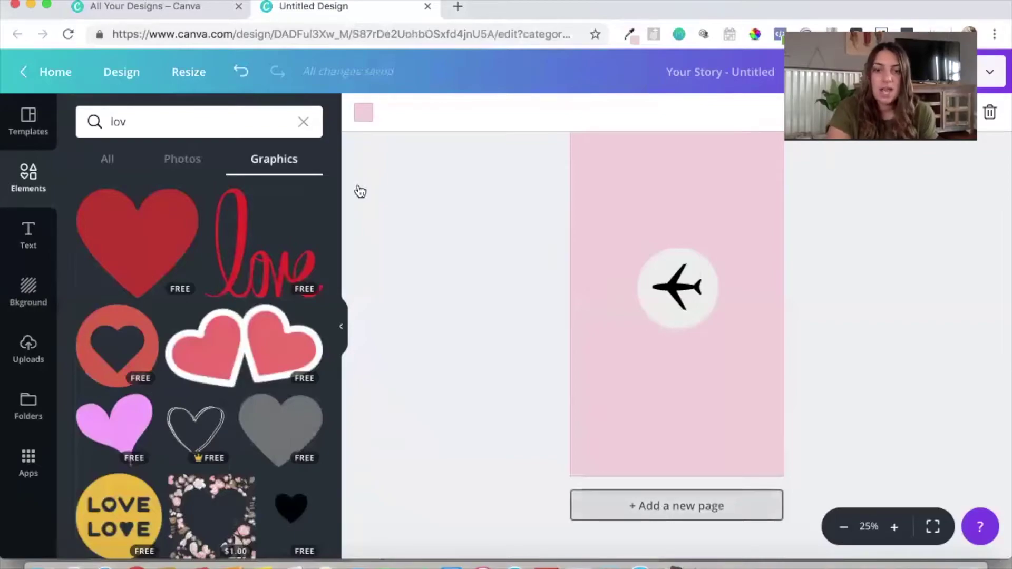
Clear the circle search from the templates and apply the Looking Purr-fect! kitten story template to page 3.
left_click(32, 122)
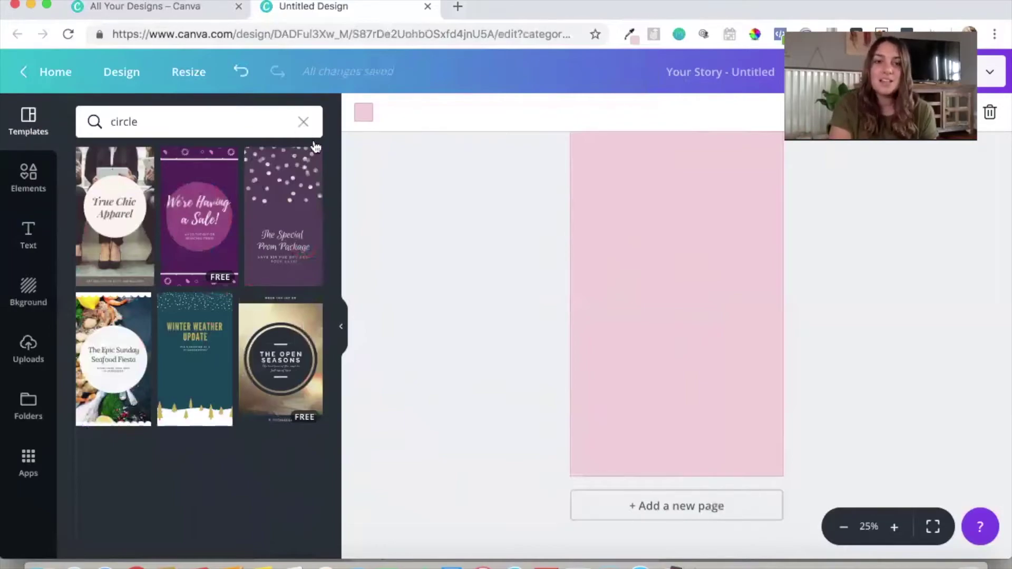
left_click(304, 123)
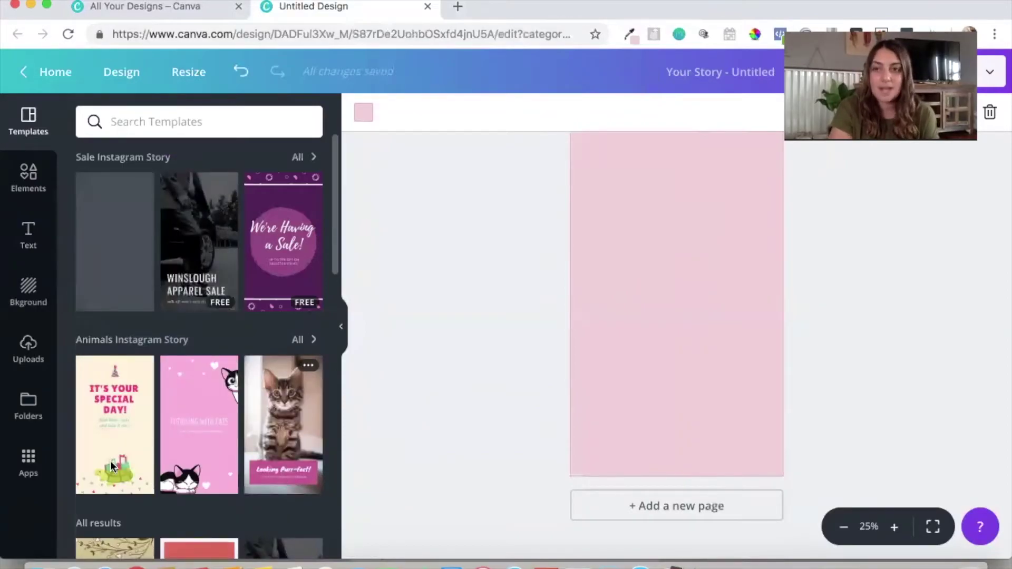
scroll(225, 423, "down", 4)
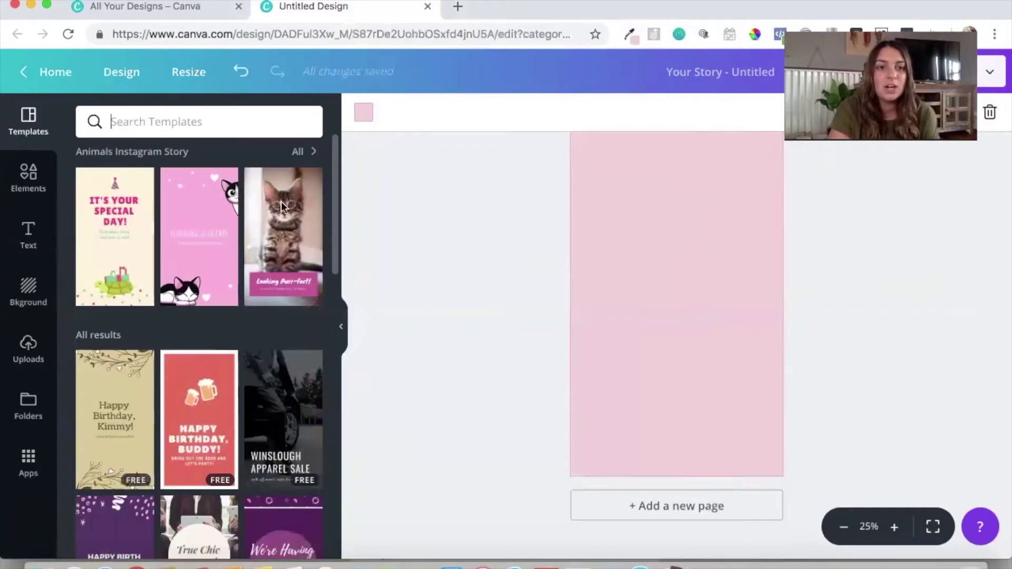
left_click(290, 258)
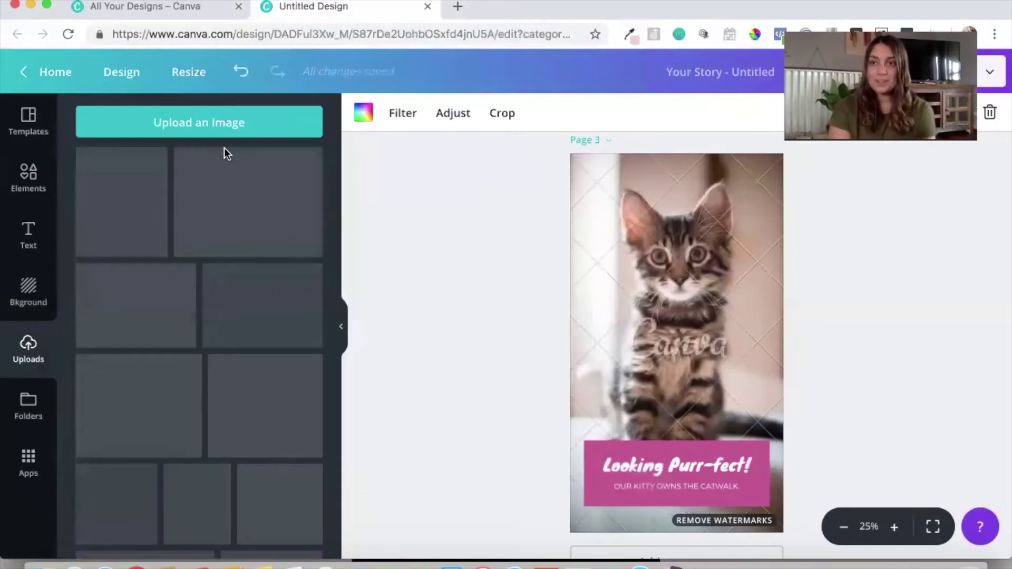
Place the uploaded photo of the woman at the waterfall on page 3, enlarged to fill the page and layered behind the text banner.
key("super+z")
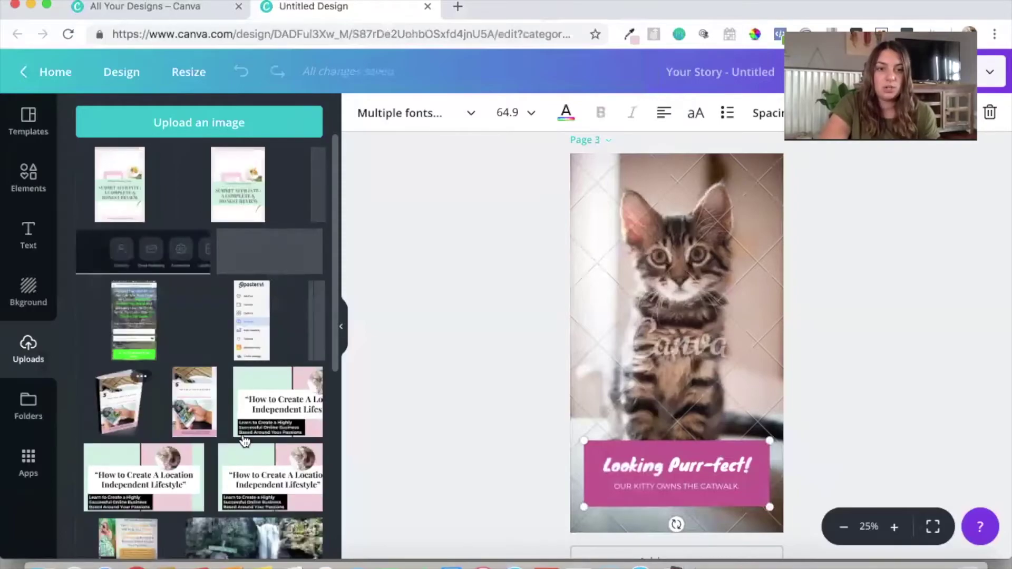
scroll(244, 441, "down", 5)
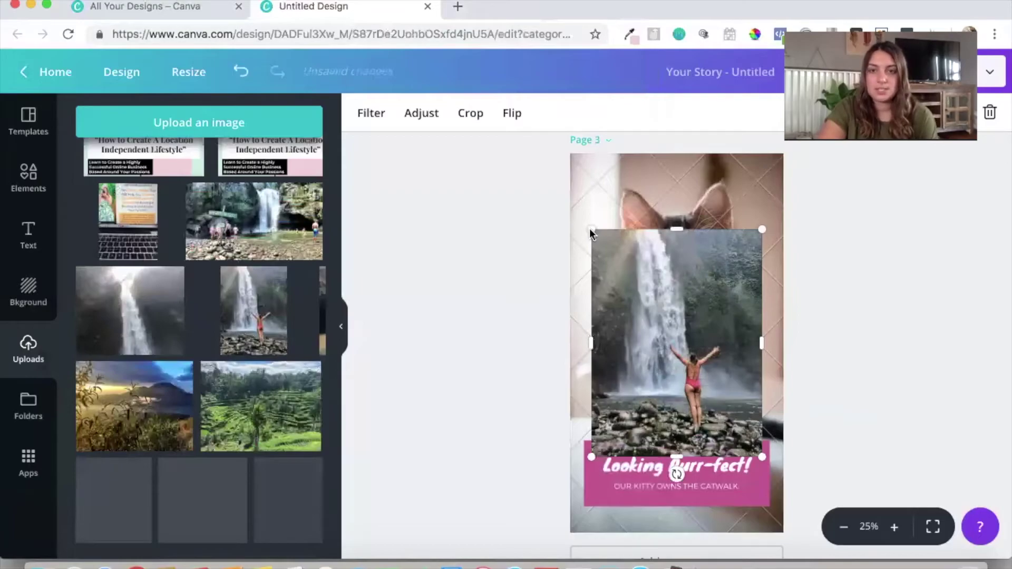
left_click_drag(758, 453, 804, 543)
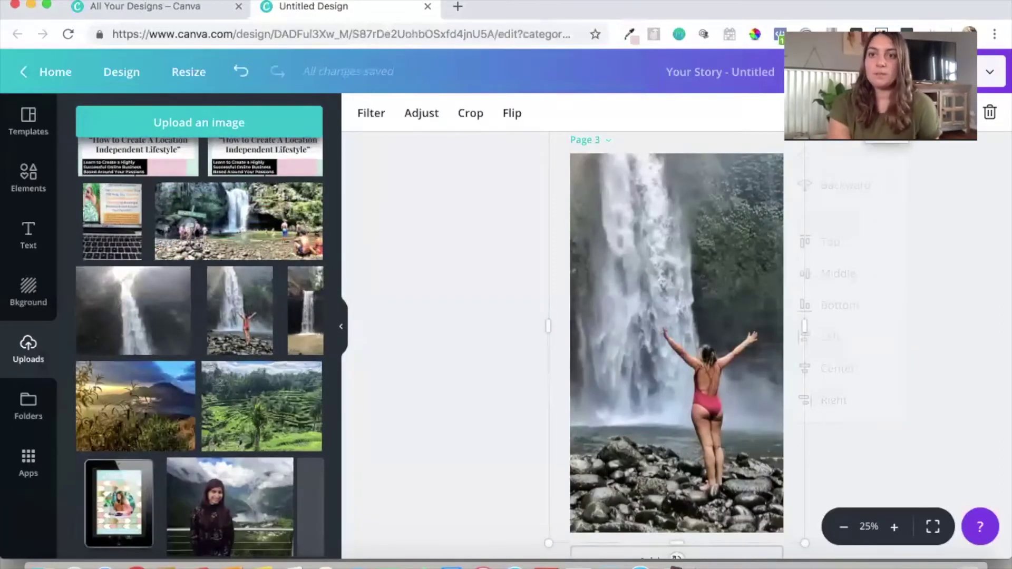
left_click(833, 191)
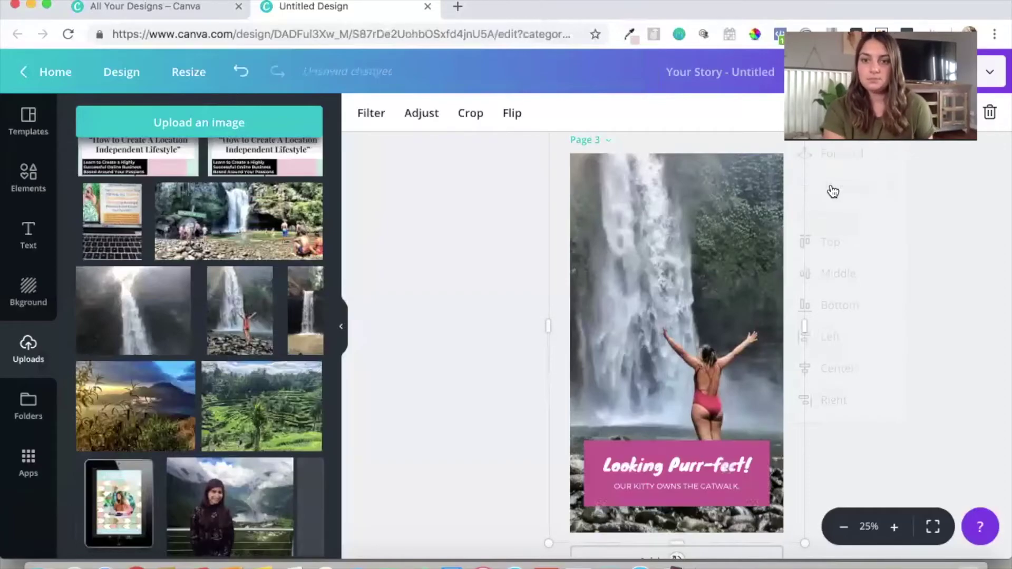
Make a copy of the grouped Looking Purr-fect! text banner on top of the original.
left_click(695, 463)
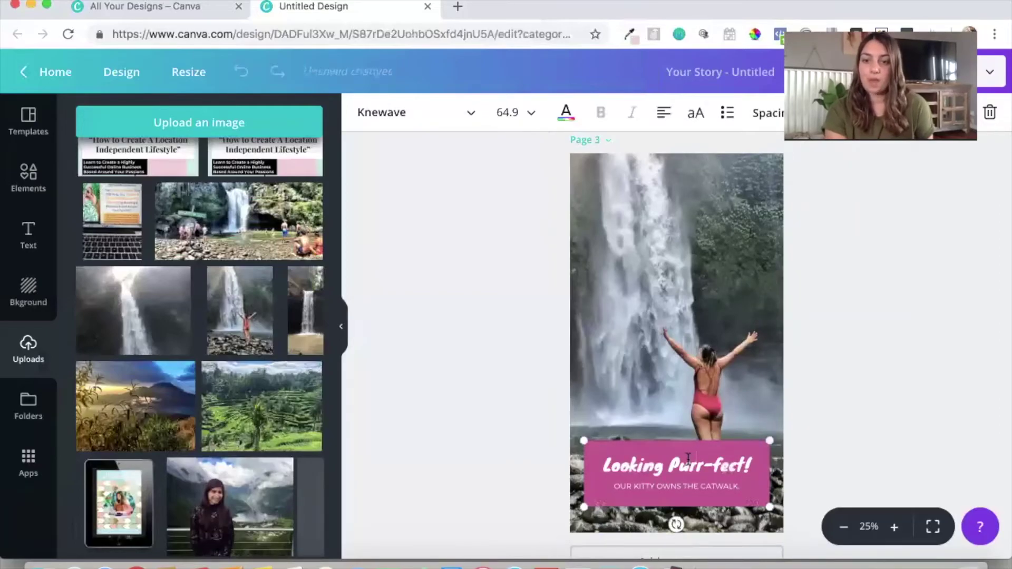
double_click(688, 463)
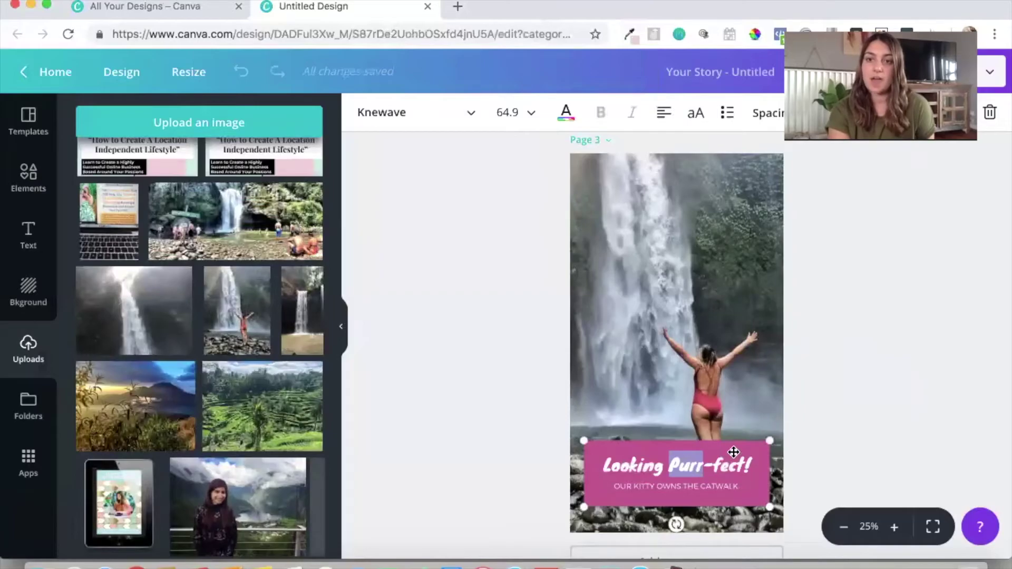
key("Escape")
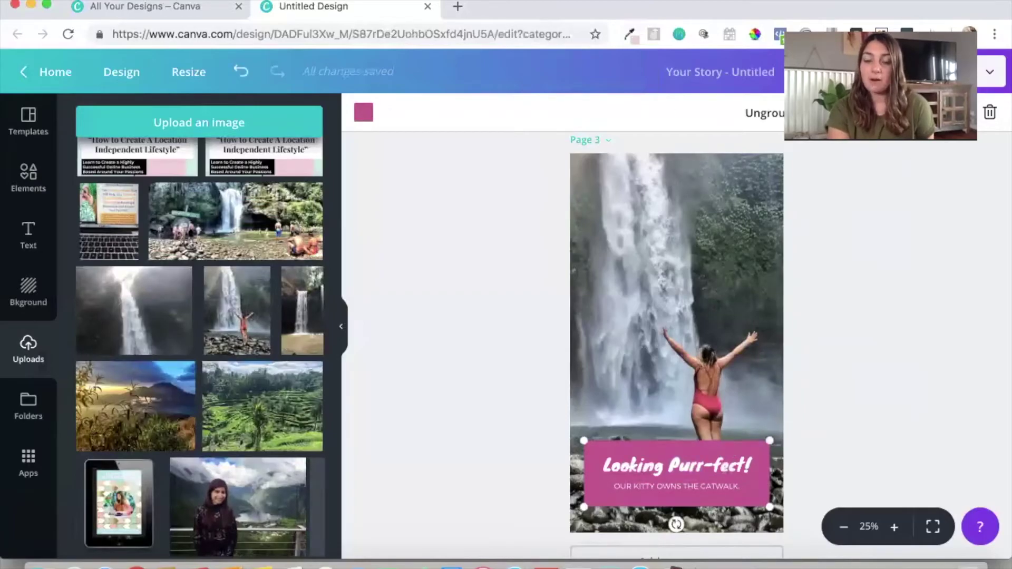
key("super+v")
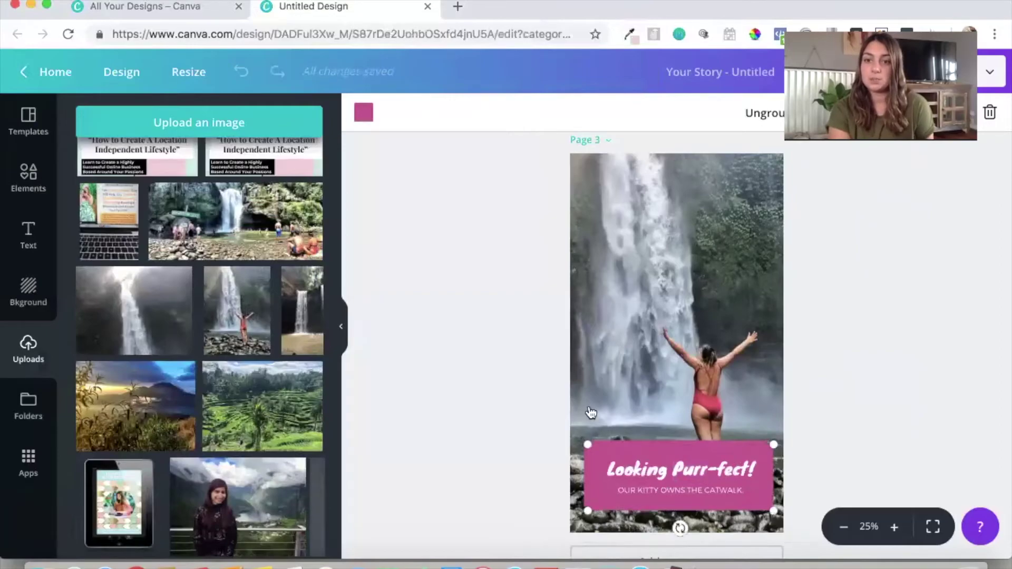
Set the copied banner's transparency to 73 and its colour to the light pink brand colour.
left_click(928, 113)
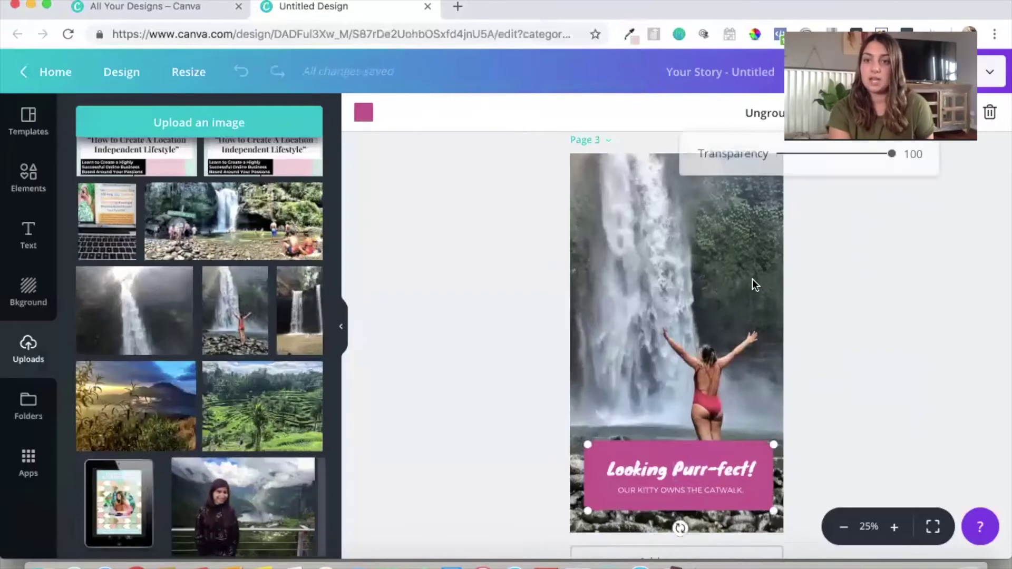
left_click(862, 154)
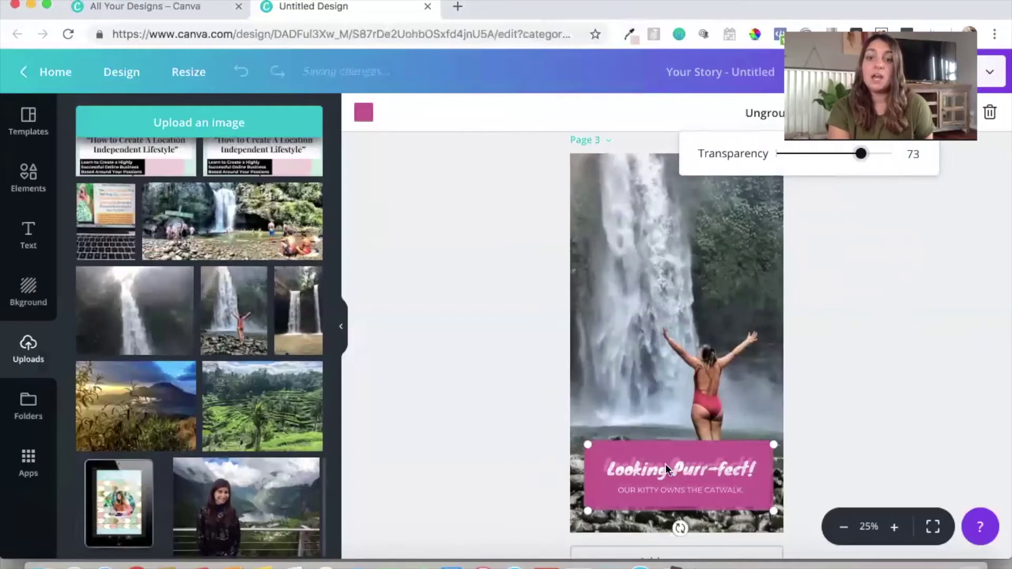
left_click(363, 116)
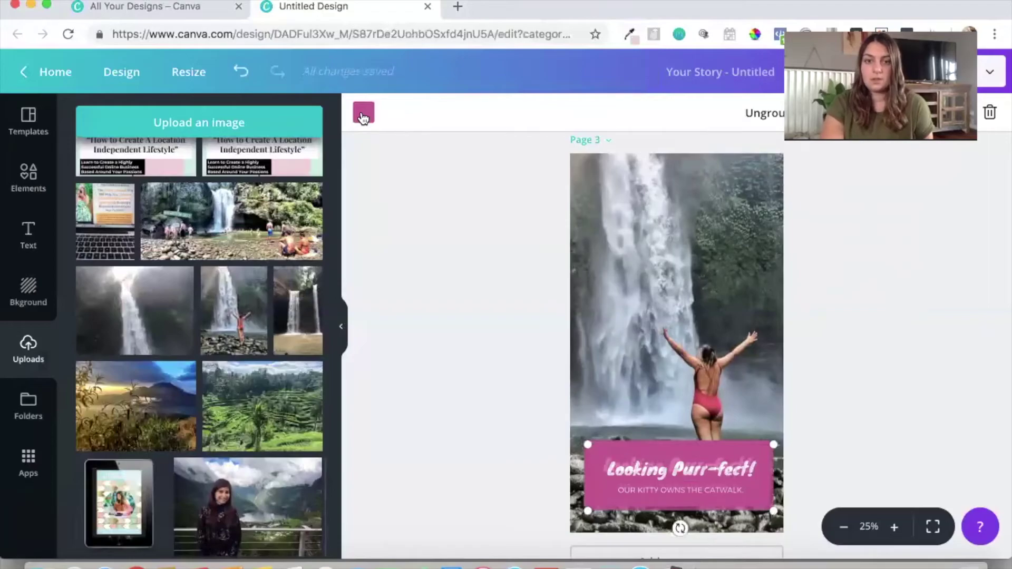
left_click(364, 116)
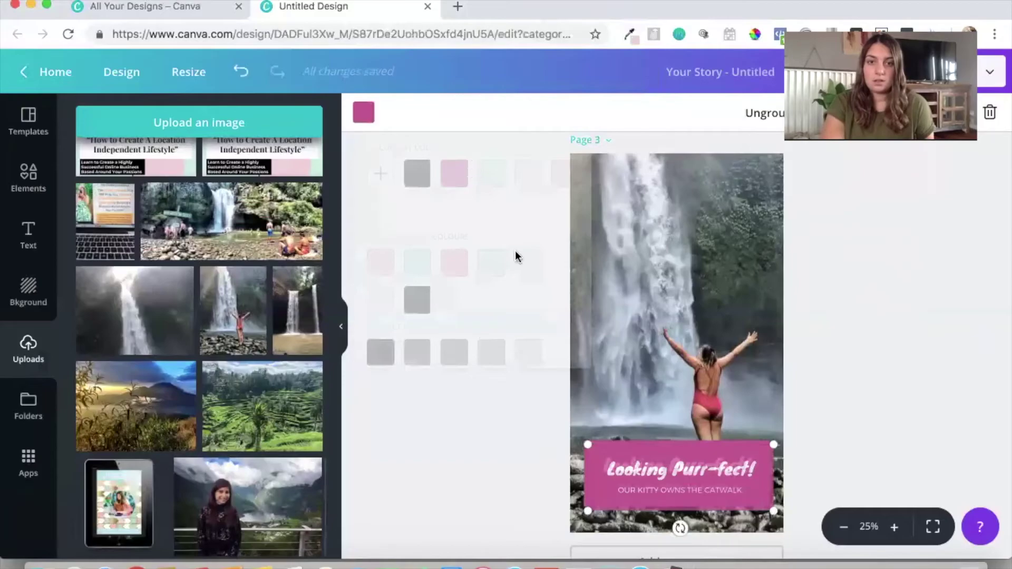
left_click(383, 270)
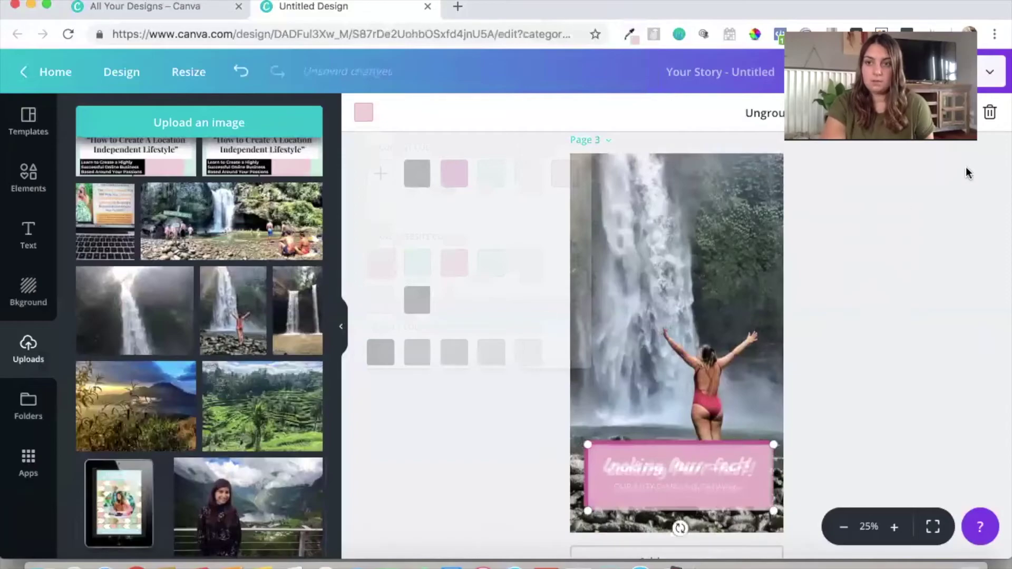
Move the light pink banner copy to the left edge of the page and delete the original magenta banner group.
left_click(640, 460)
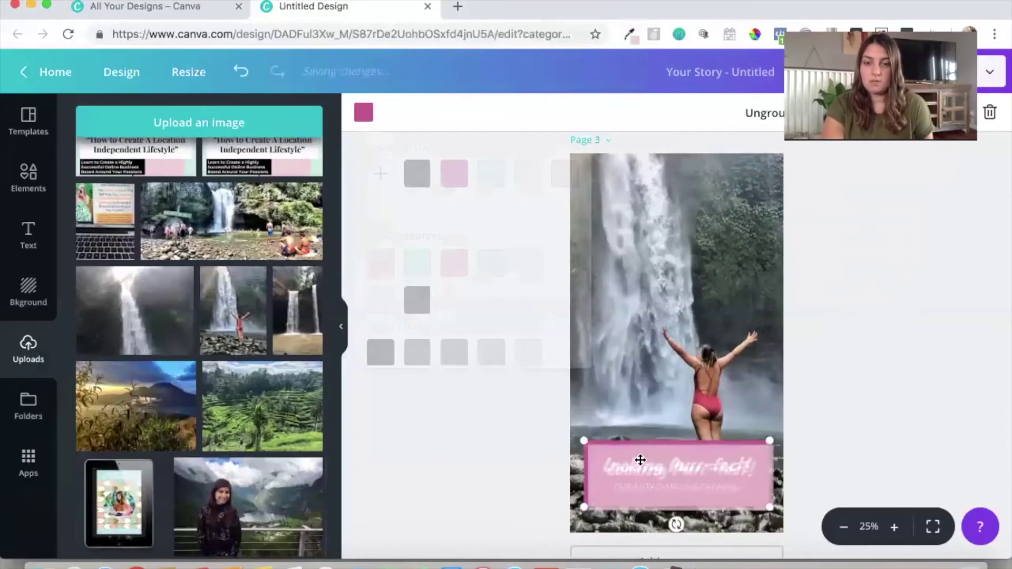
left_click_drag(600, 441, 763, 457)
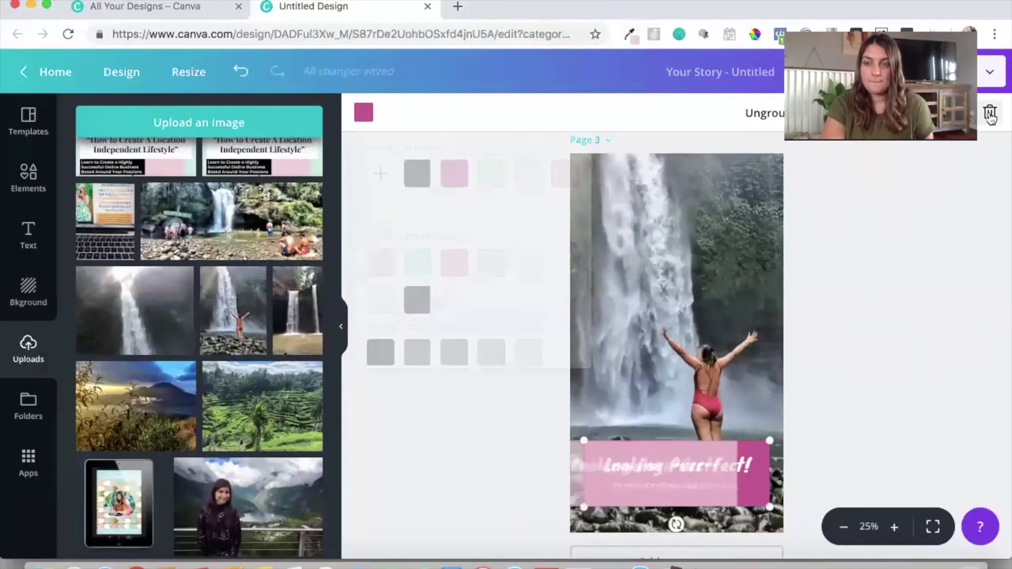
key("Delete")
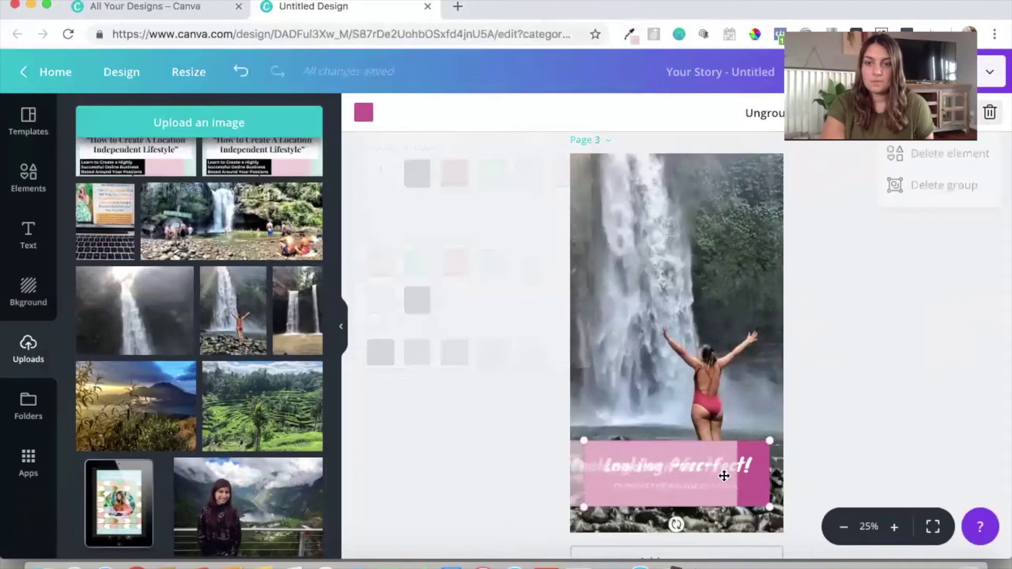
left_click(943, 187)
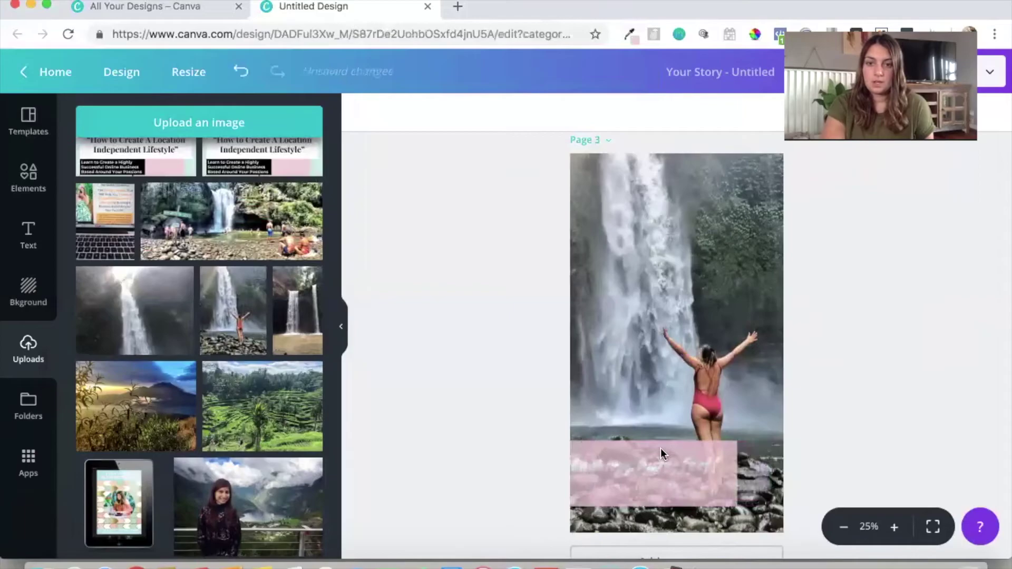
Centre the light pink banner horizontally near the page's lower edge and set its transparency to 85.
left_click(745, 455)
left_click_drag(721, 451, 656, 441)
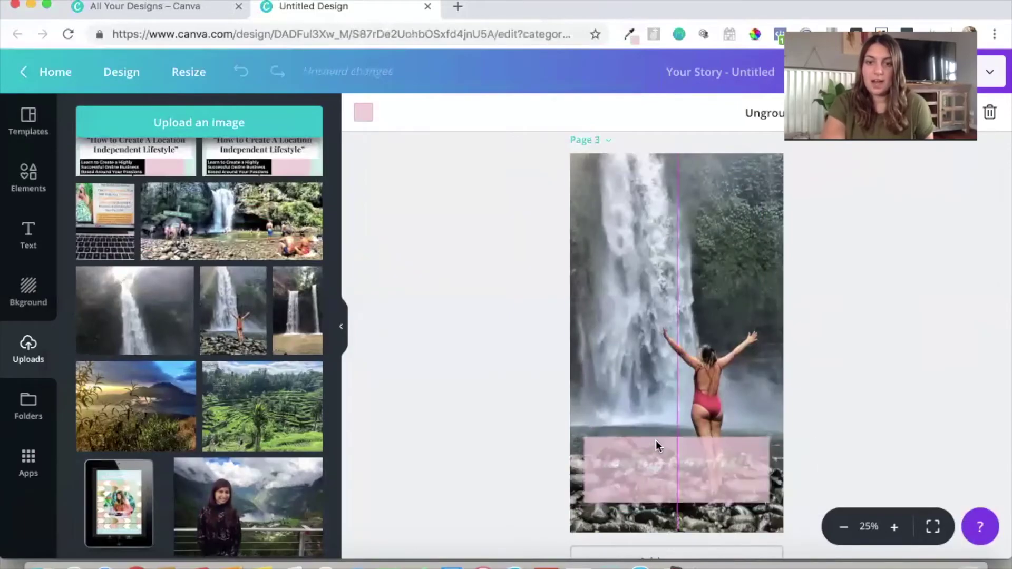
left_click_drag(707, 444, 678, 446)
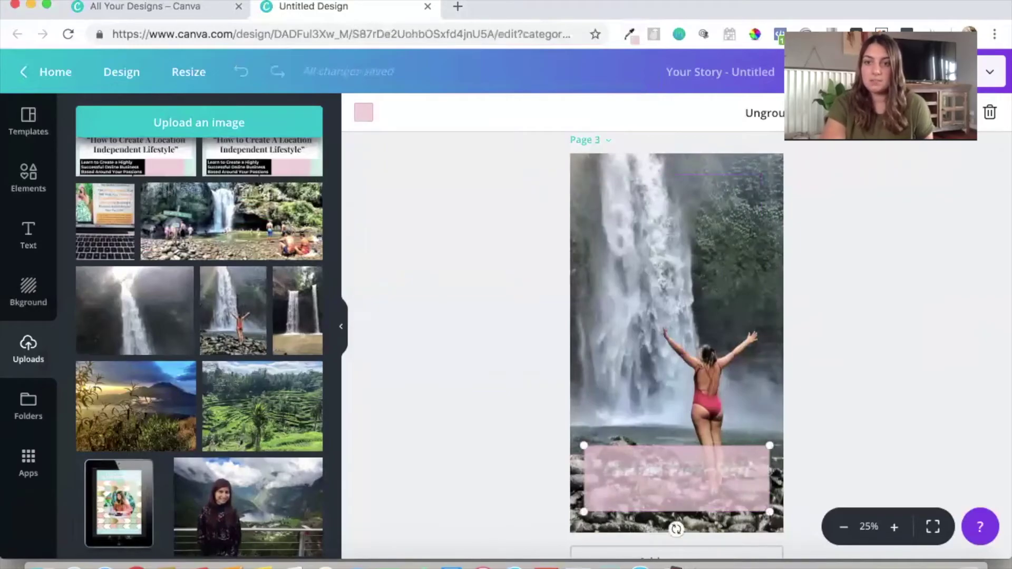
left_click(964, 112)
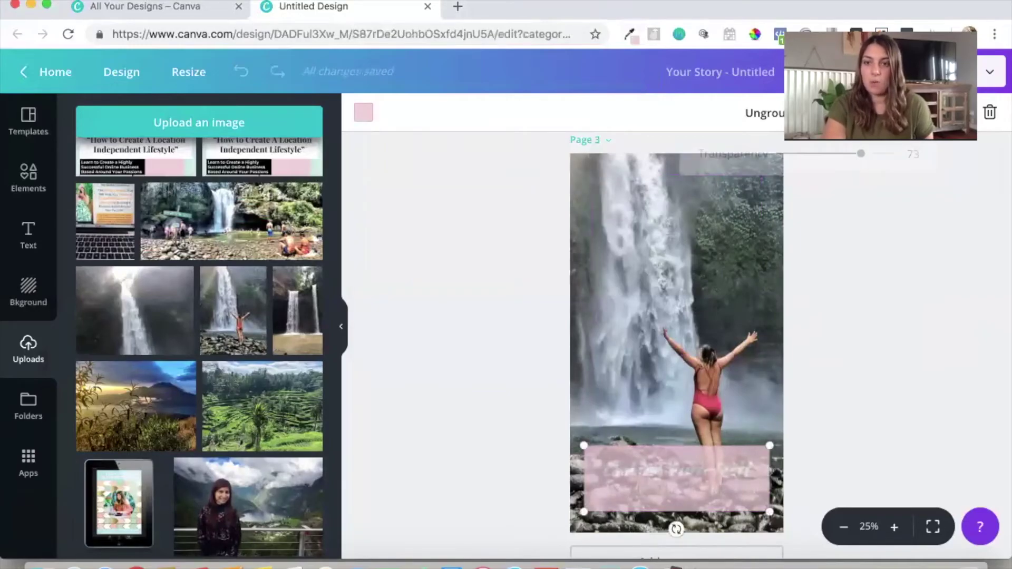
left_click(875, 154)
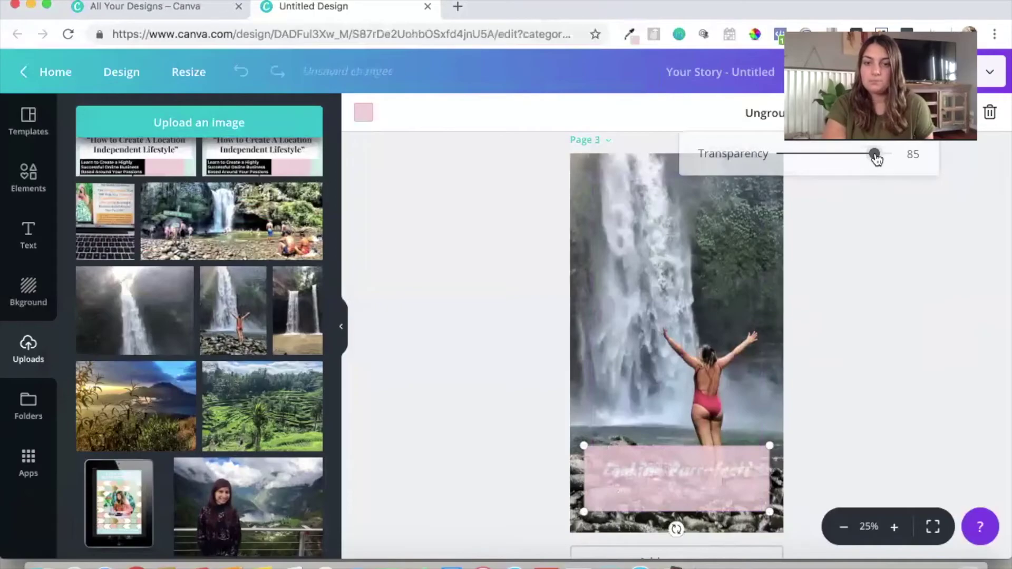
Change the colour of the "Looking Purr-fect!" headline in the banner to black.
left_click(688, 468)
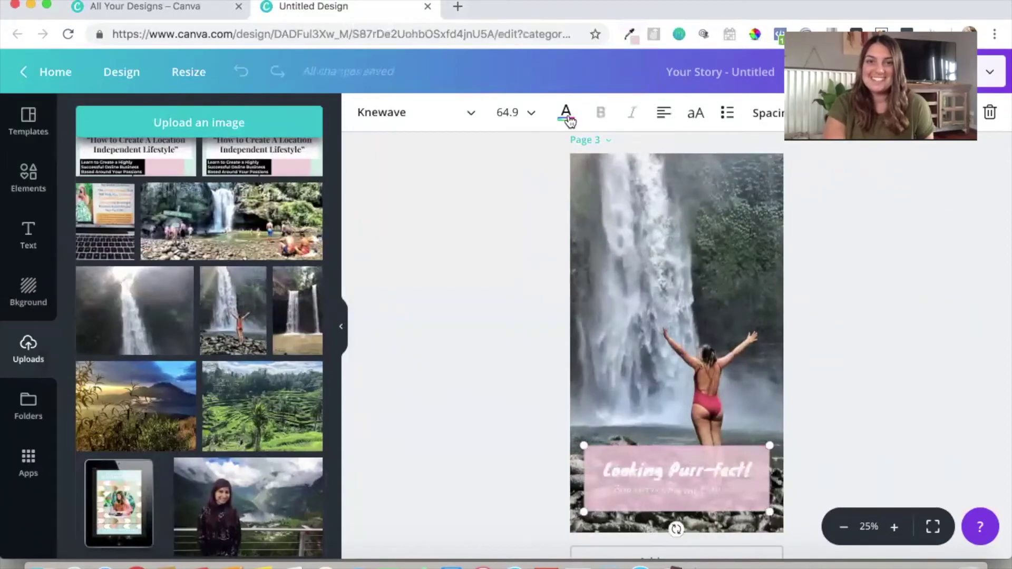
left_click(566, 113)
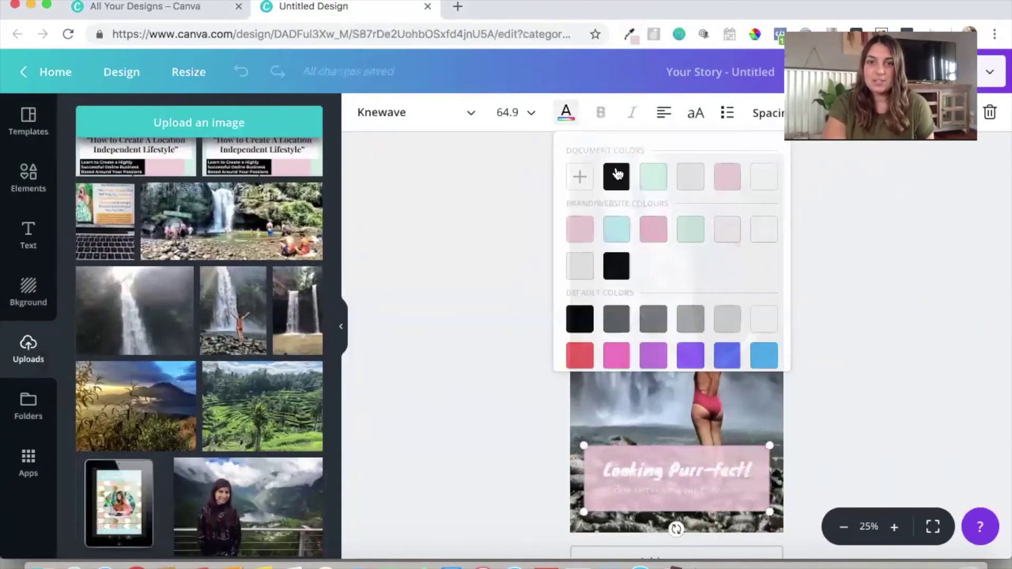
left_click(617, 175)
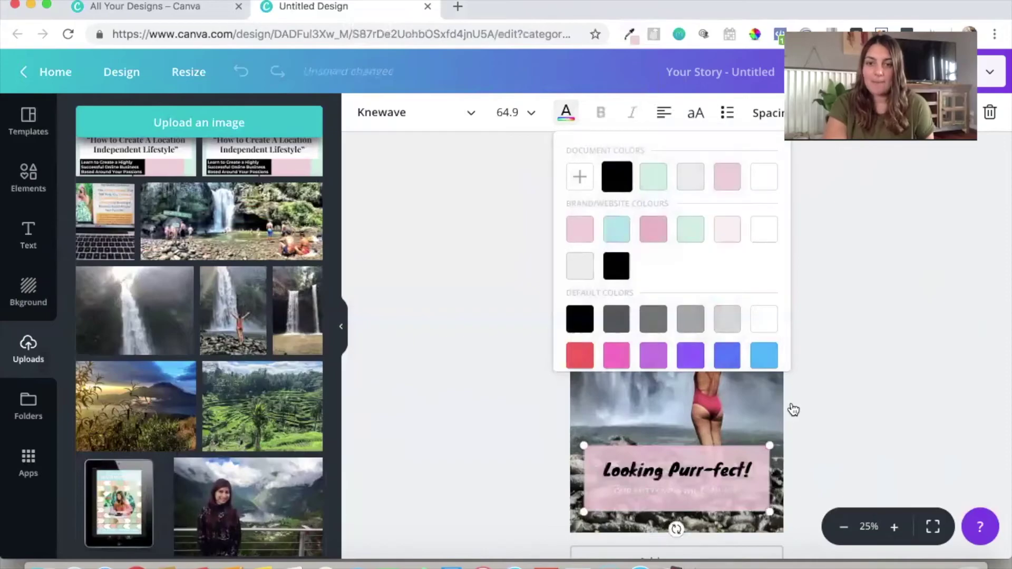
left_click(817, 463)
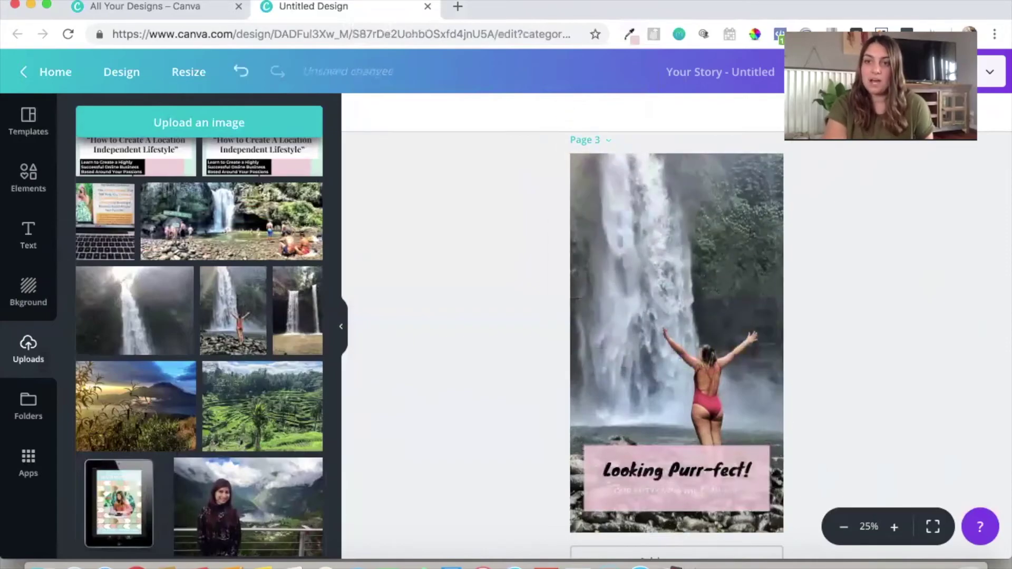
Limit the PNG download to page 3 only.
left_click(949, 72)
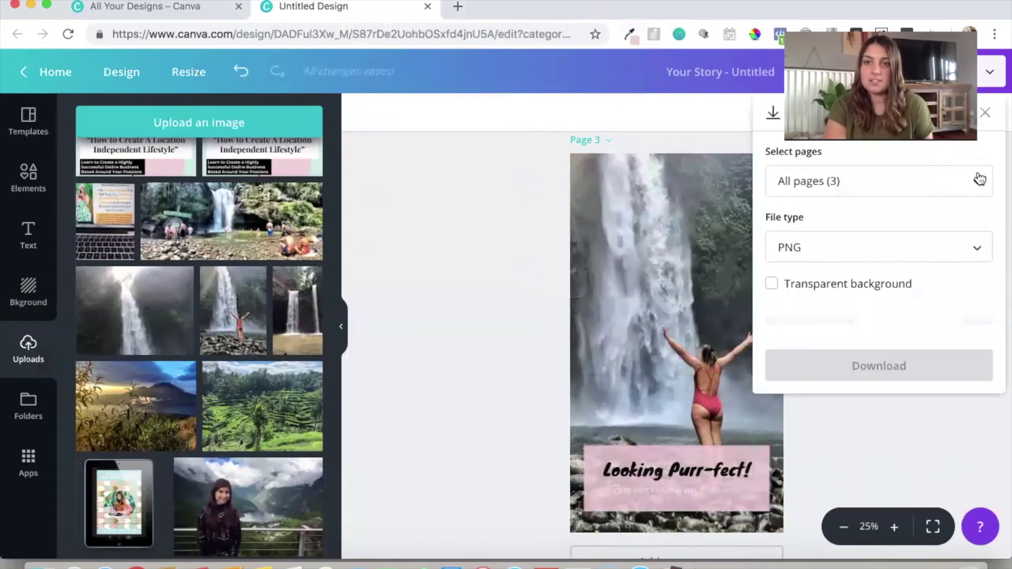
left_click(979, 179)
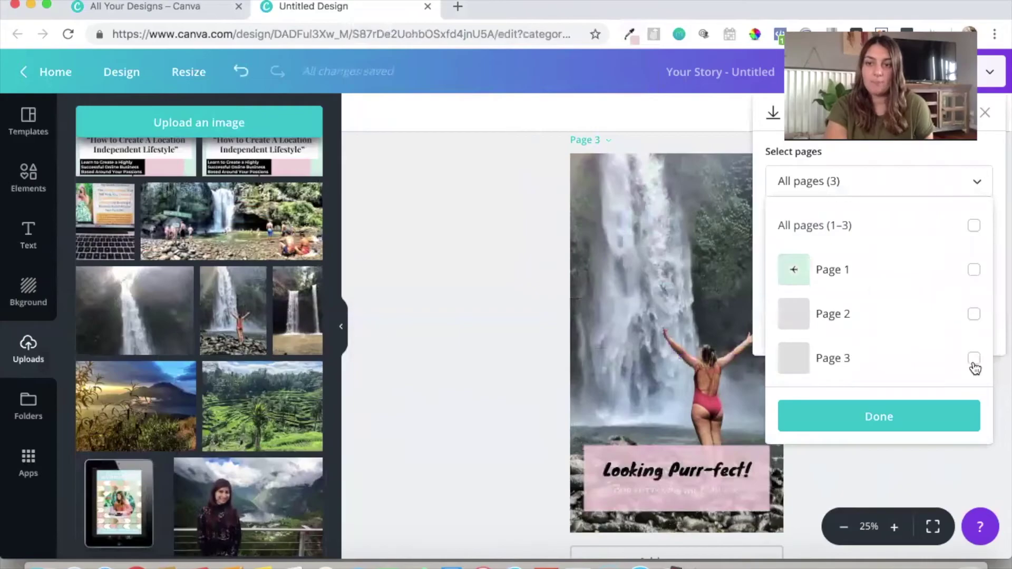
left_click(974, 359)
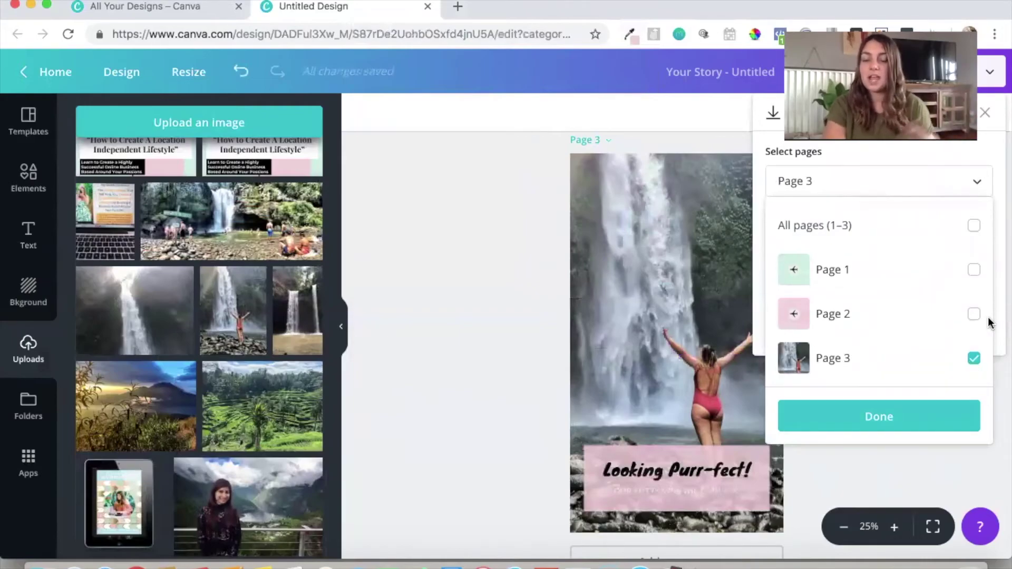
left_click(995, 129)
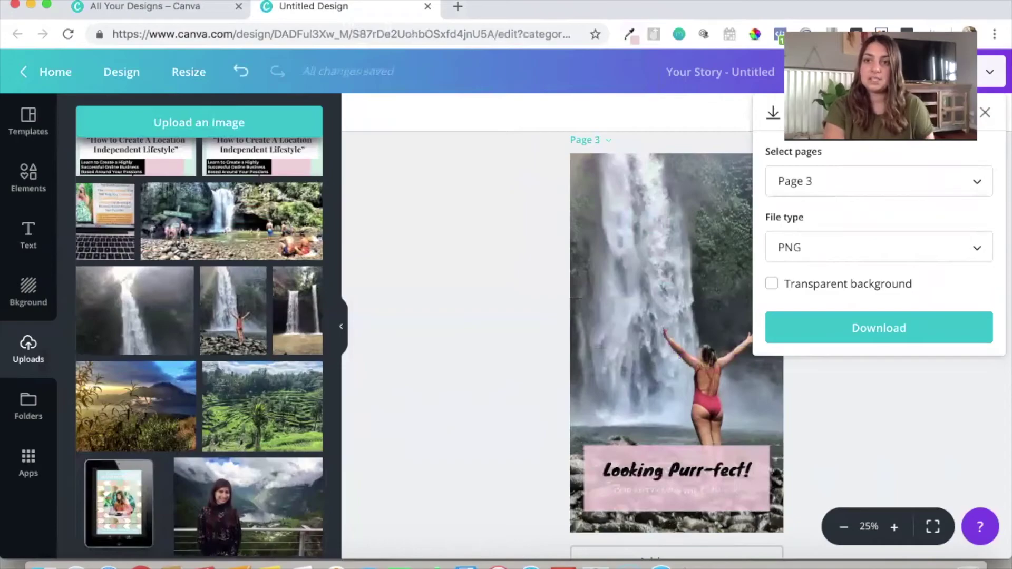
Examine the Animation (MP4/GIF) publishing options, including the design preview, animation styles and file format, then close them.
left_click(990, 73)
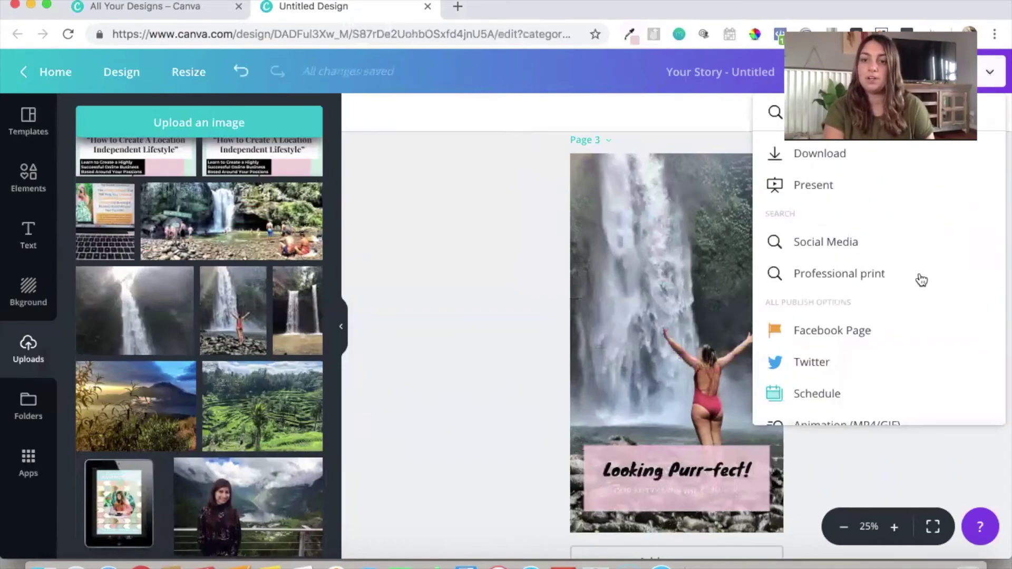
scroll(869, 398, "down", 2)
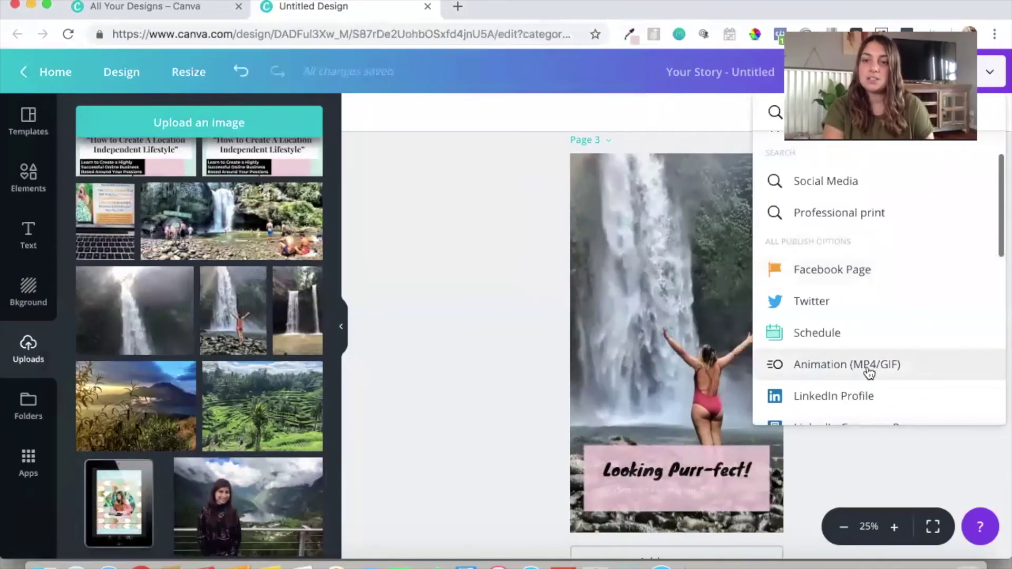
left_click(869, 373)
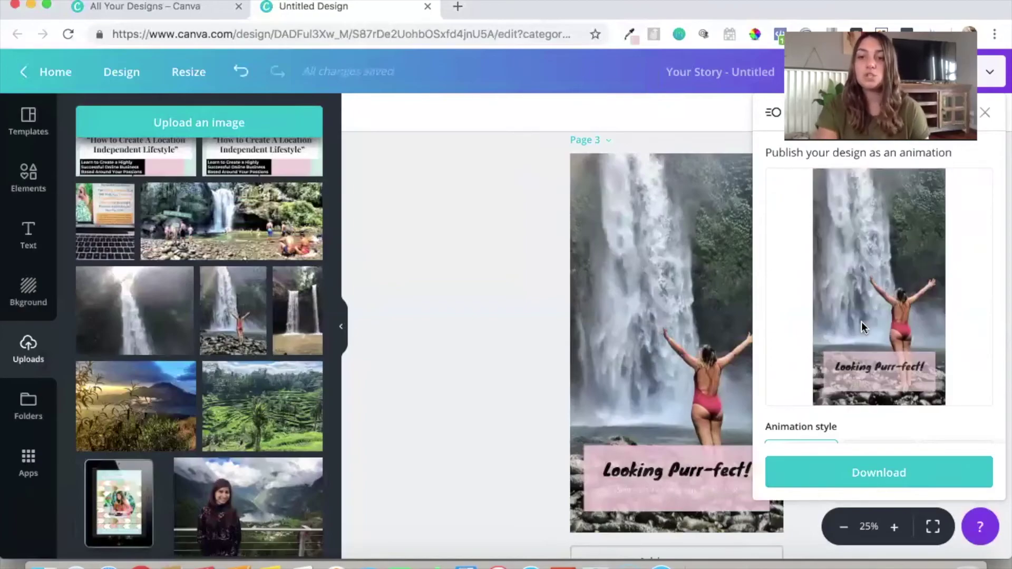
scroll(863, 327, "down", 3)
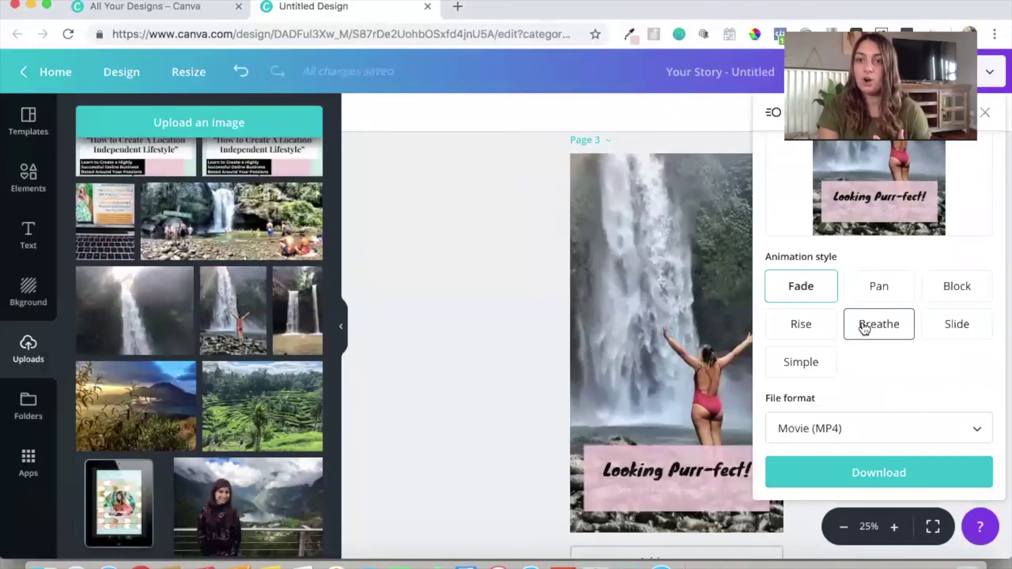
scroll(922, 273, "up", 3)
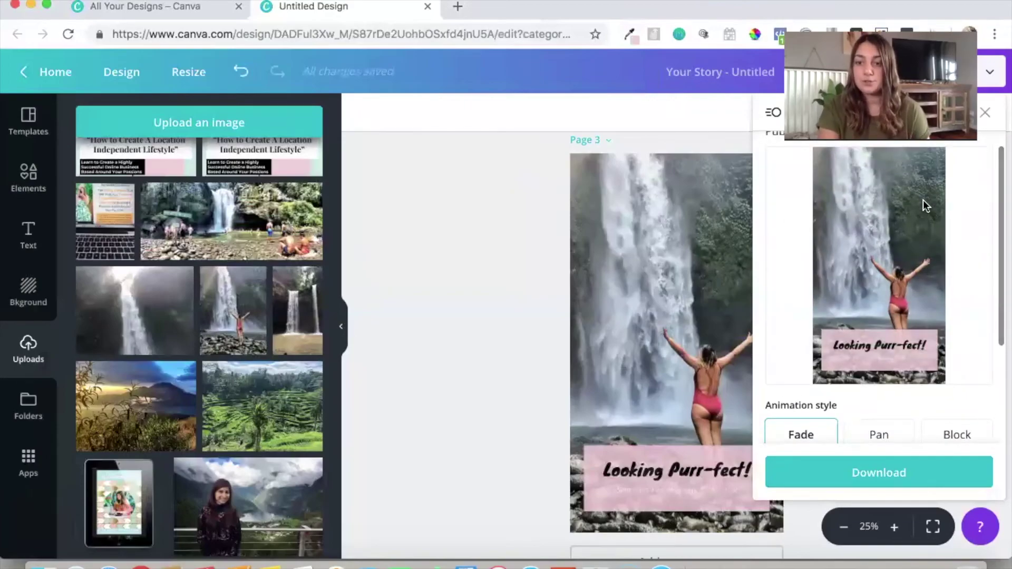
scroll(960, 275, "down", 3)
scroll(959, 269, "down", 2)
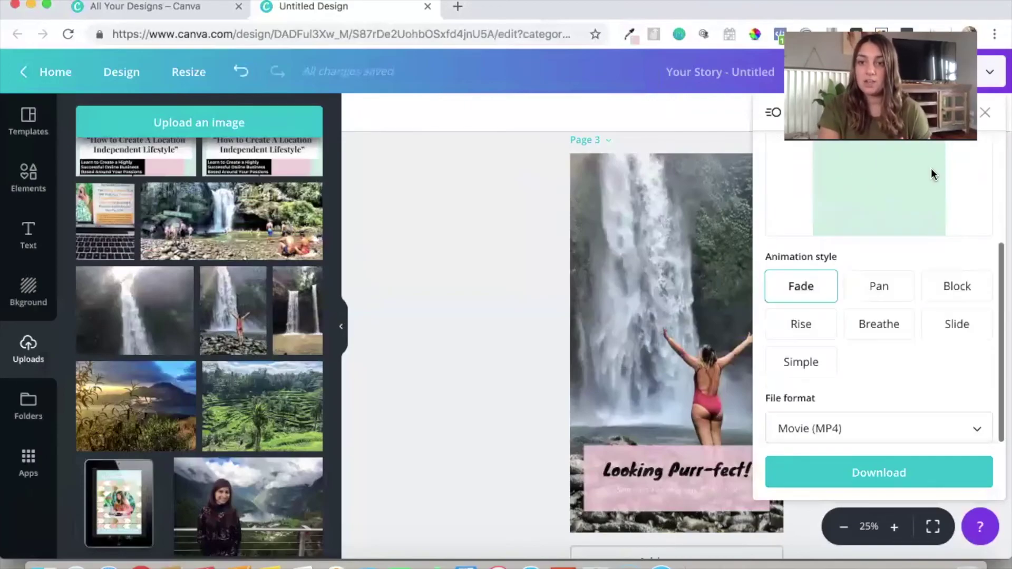
scroll(931, 171, "up", 2)
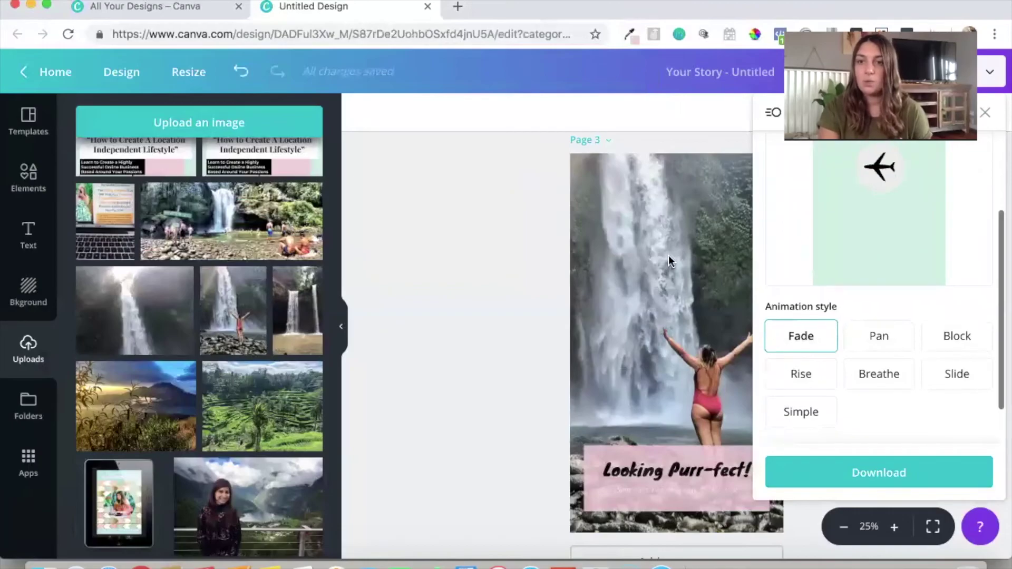
left_click(985, 112)
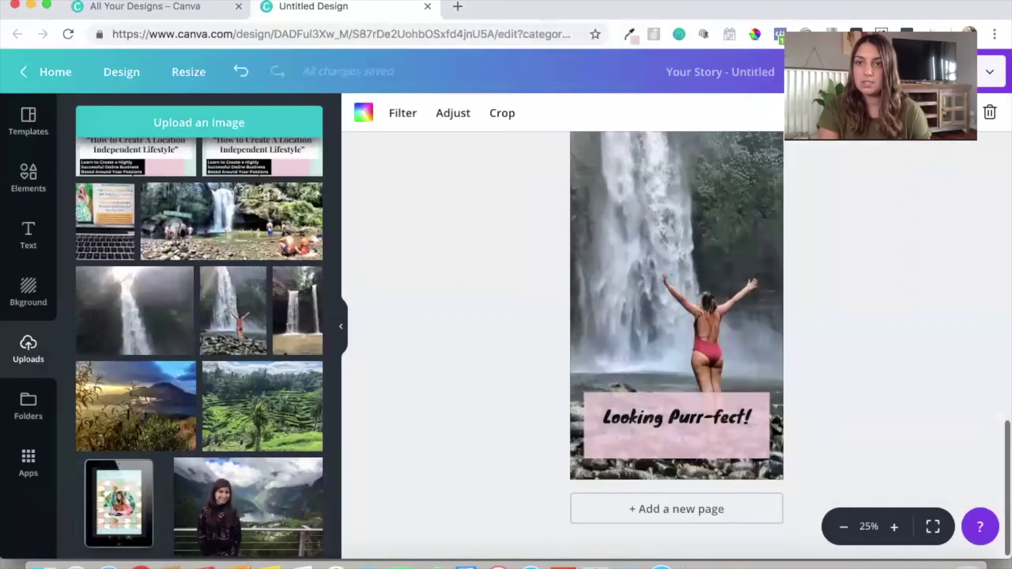
Reopen the Animation (MP4/GIF) publishing options and preview the design with the Pan, Block and Rise styles.
left_click(996, 73)
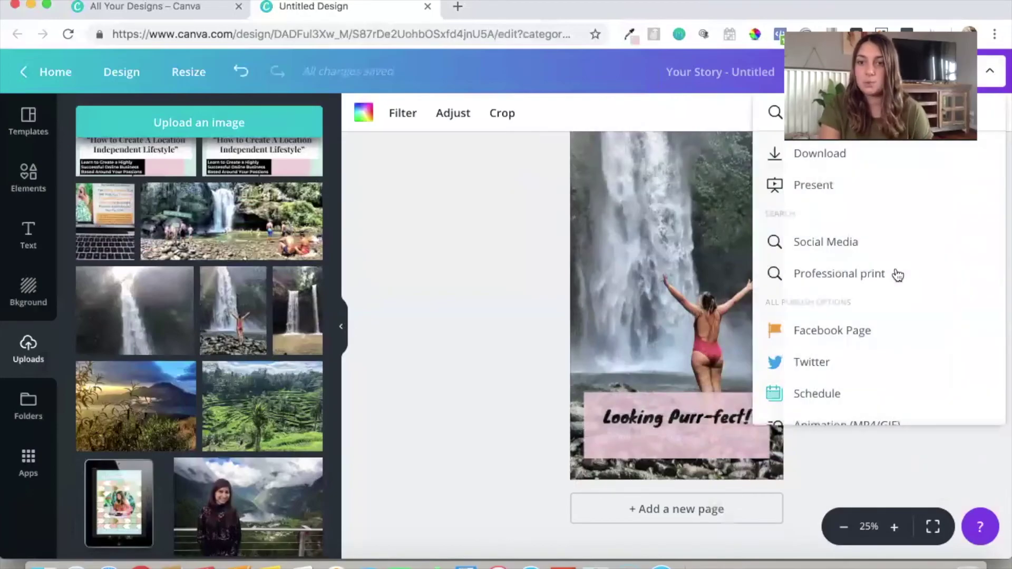
scroll(894, 276, "down", 3)
scroll(879, 189, "down", 2)
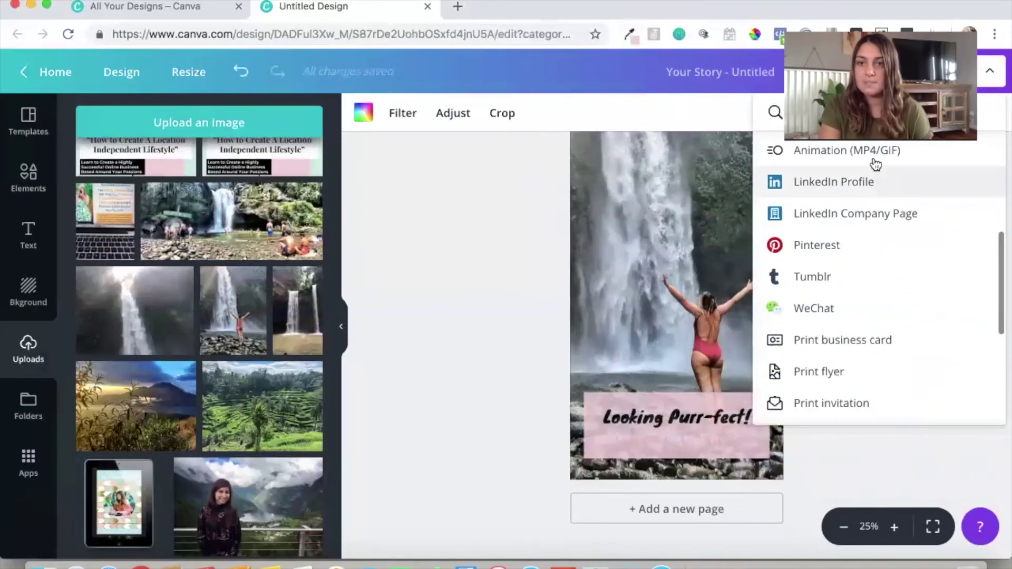
left_click(872, 157)
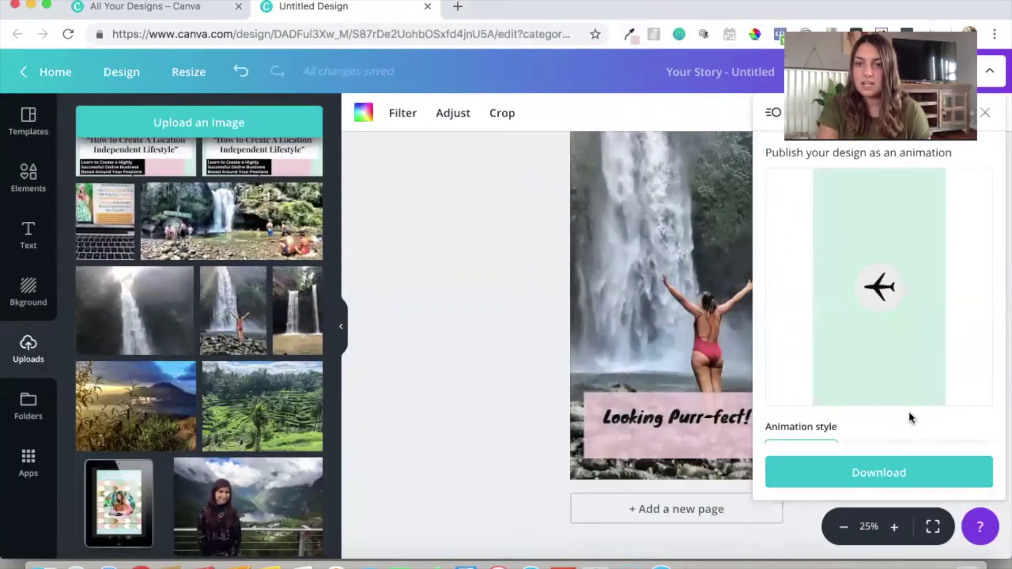
scroll(900, 312, "down", 3)
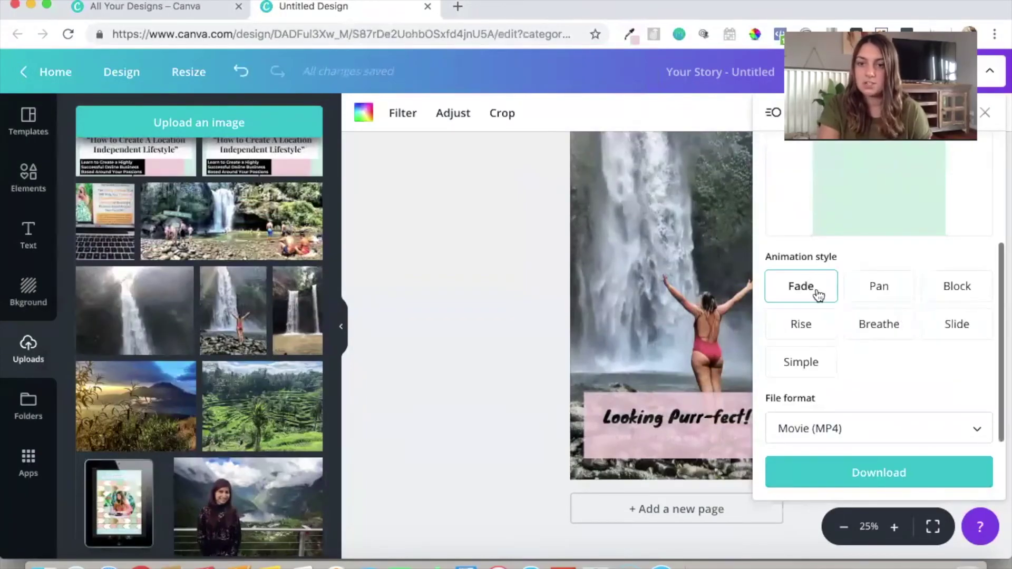
left_click(897, 349)
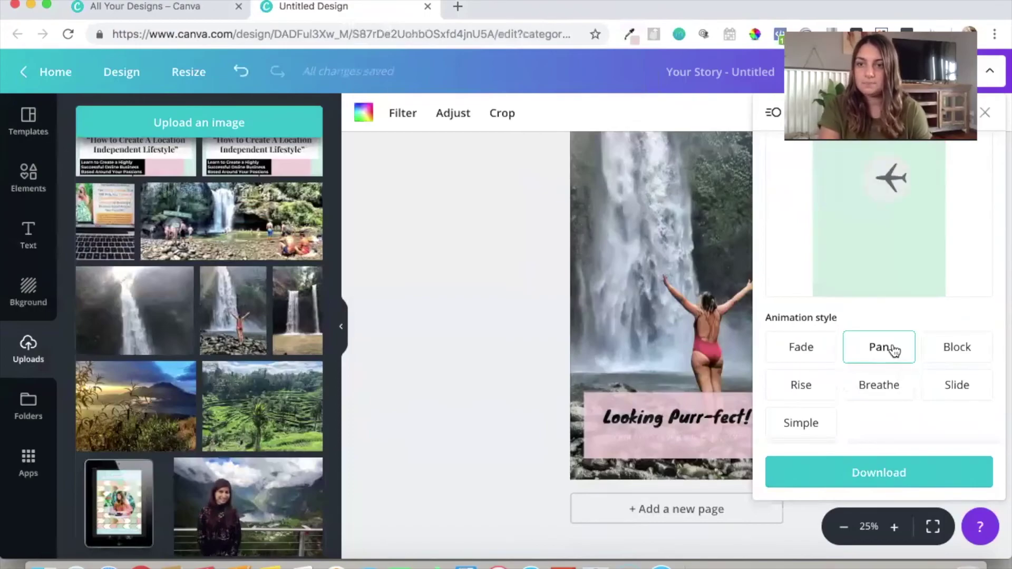
left_click(949, 347)
left_click(804, 387)
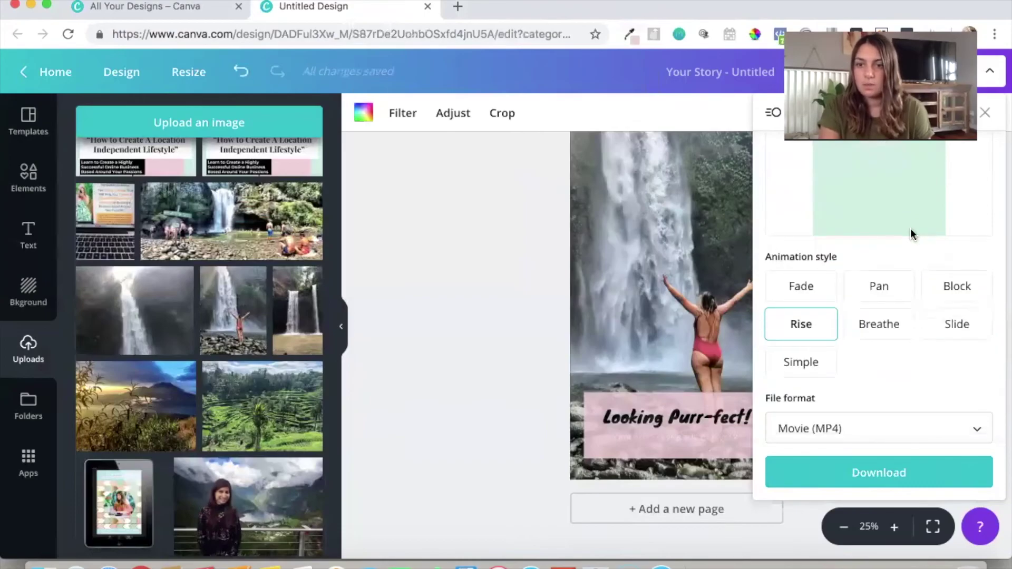
Watch the animation preview, including the Simple style, and leave the publishing options without downloading.
scroll(928, 191, "up", 3)
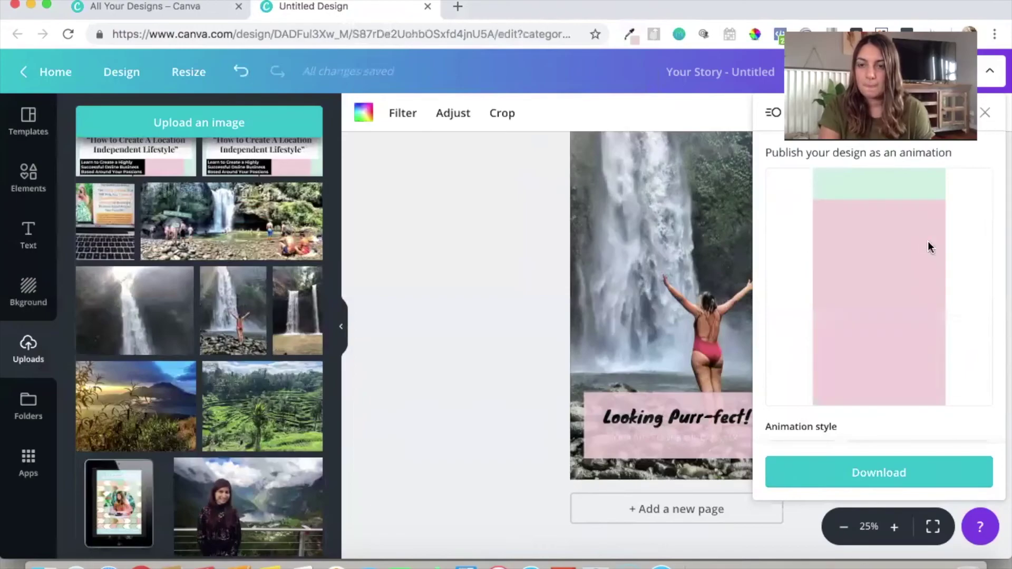
scroll(929, 246, "down", 1)
scroll(927, 242, "down", 2)
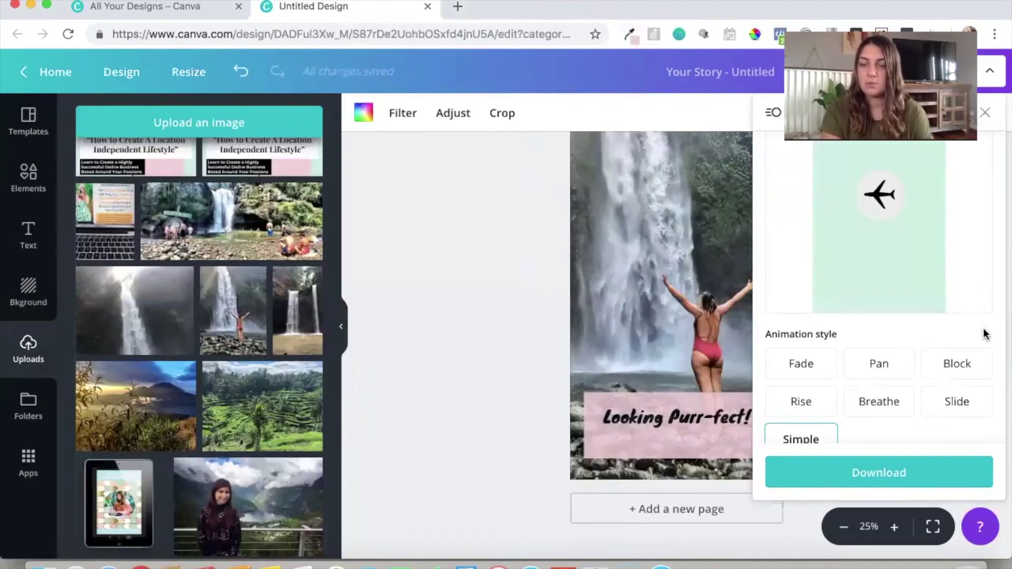
left_click(887, 366)
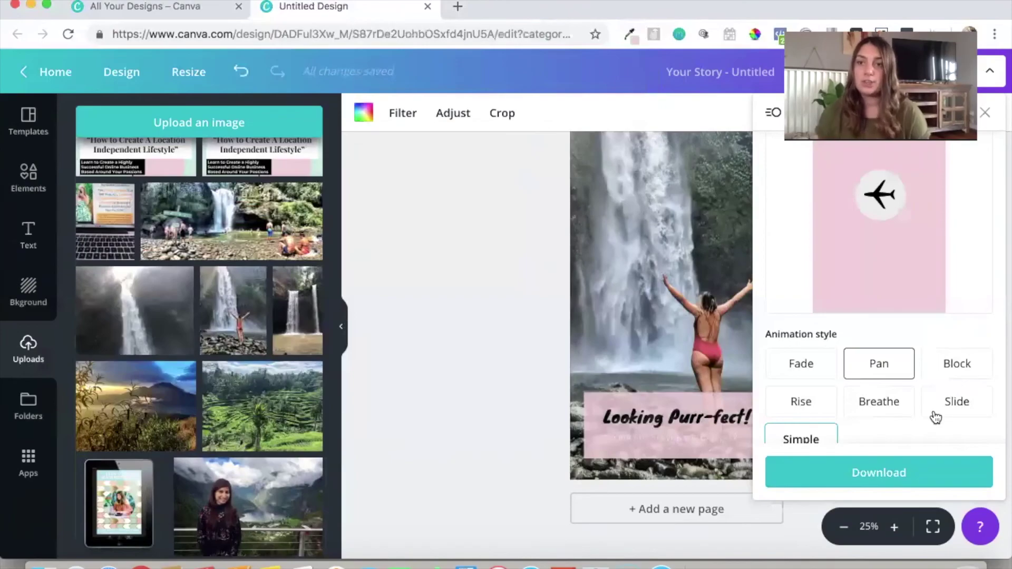
left_click(936, 417)
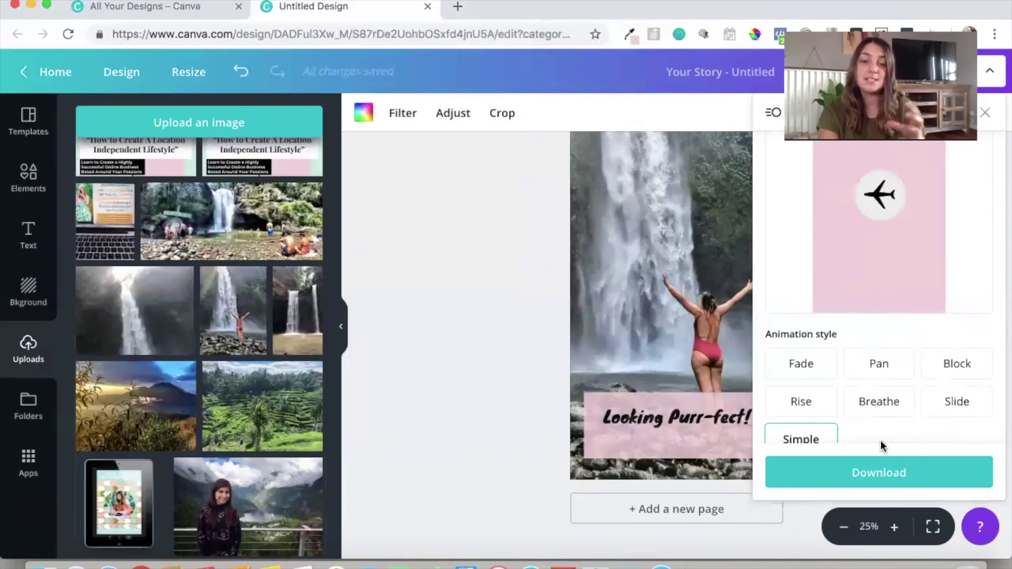
left_click(985, 113)
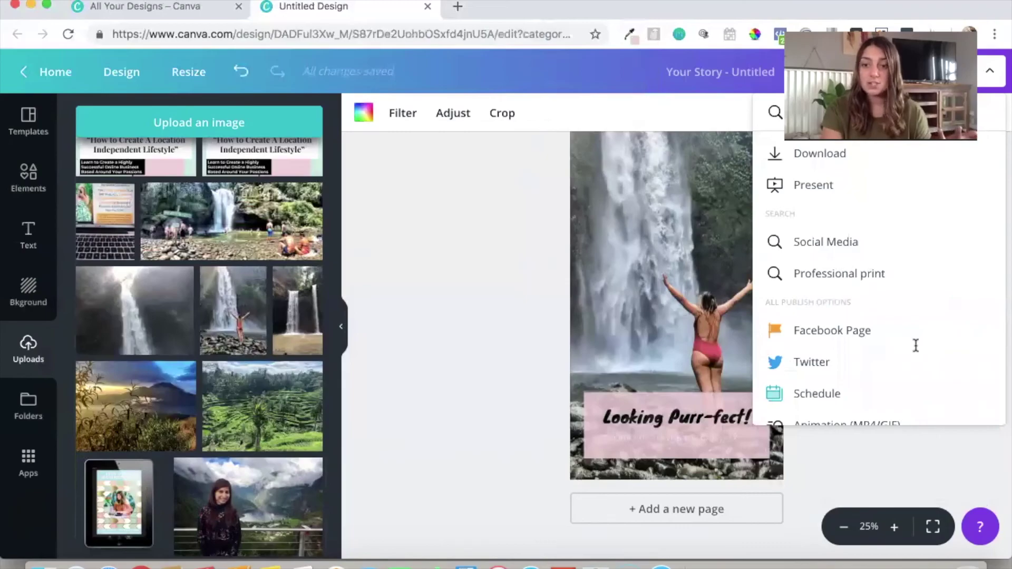
left_click(887, 448)
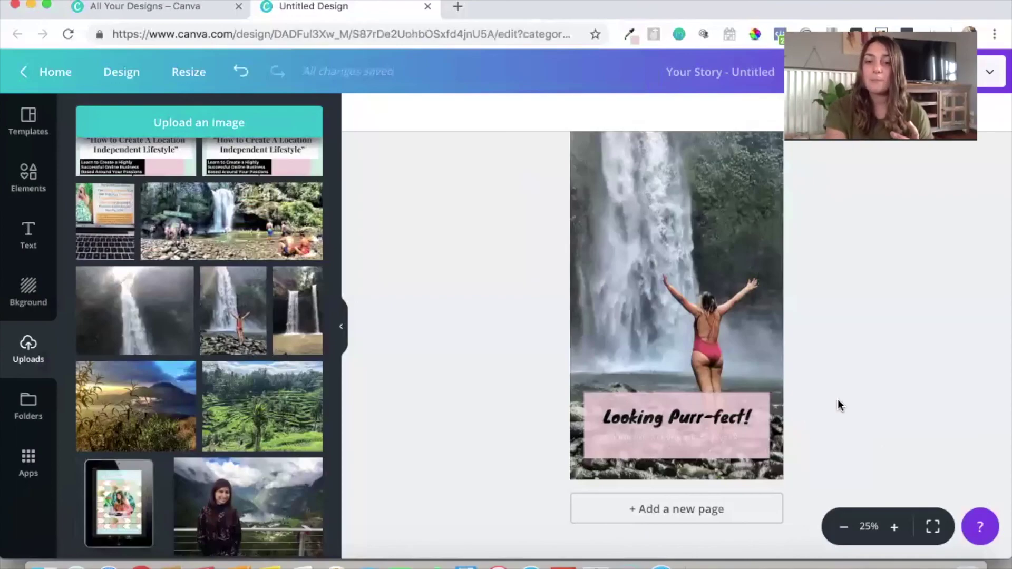
Select the small subtitle line below the "Looking Purr-fect!" headline in the banner.
left_click(731, 437)
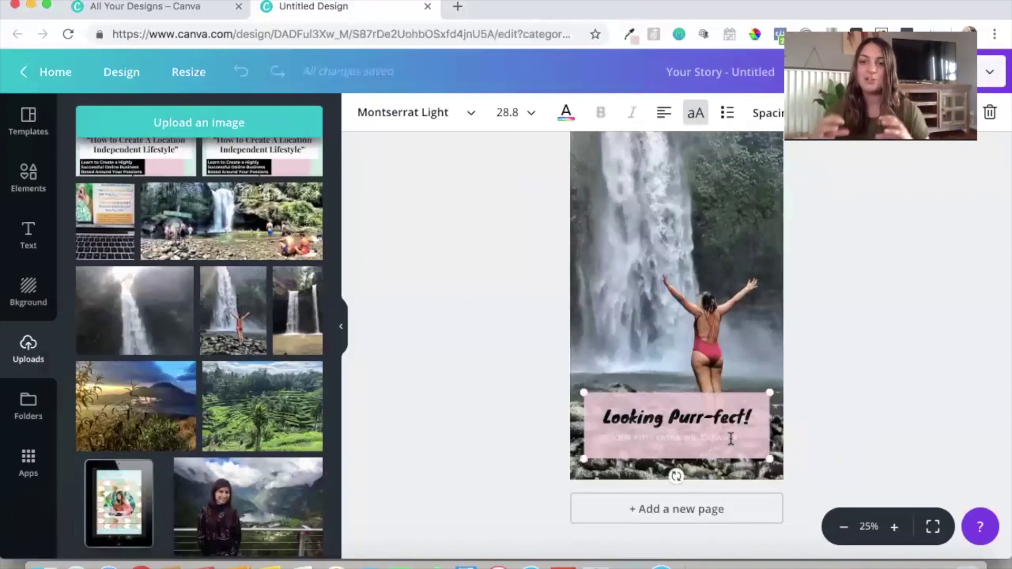